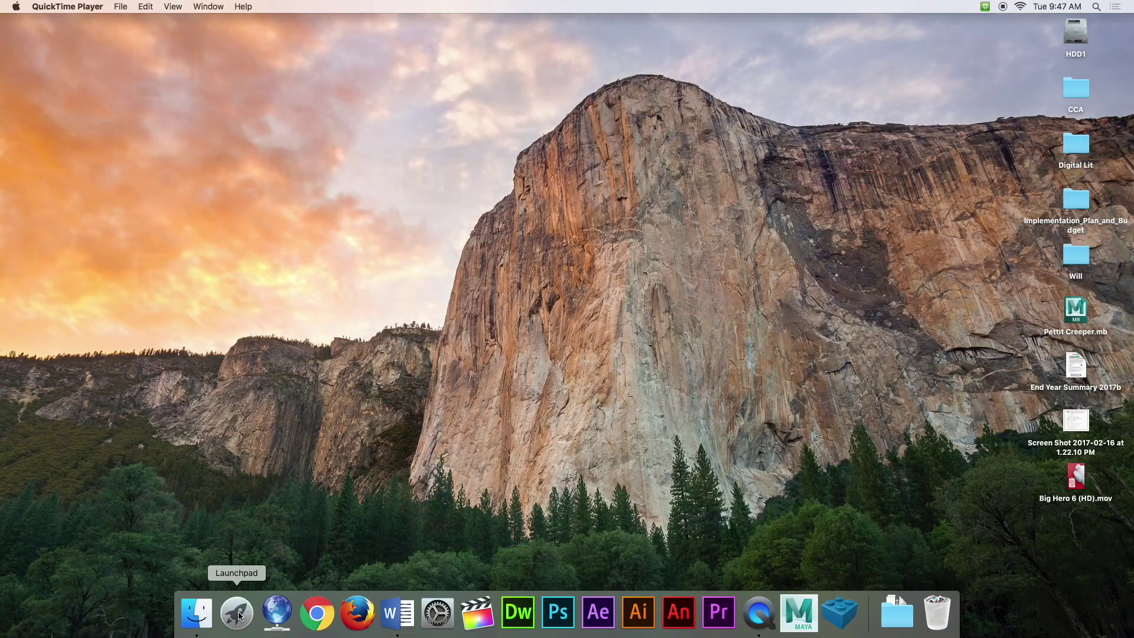
Launch Adobe Animate CC 2017 from Launchpad.
{"action": "left_click", "coordinate": [240, 615]}
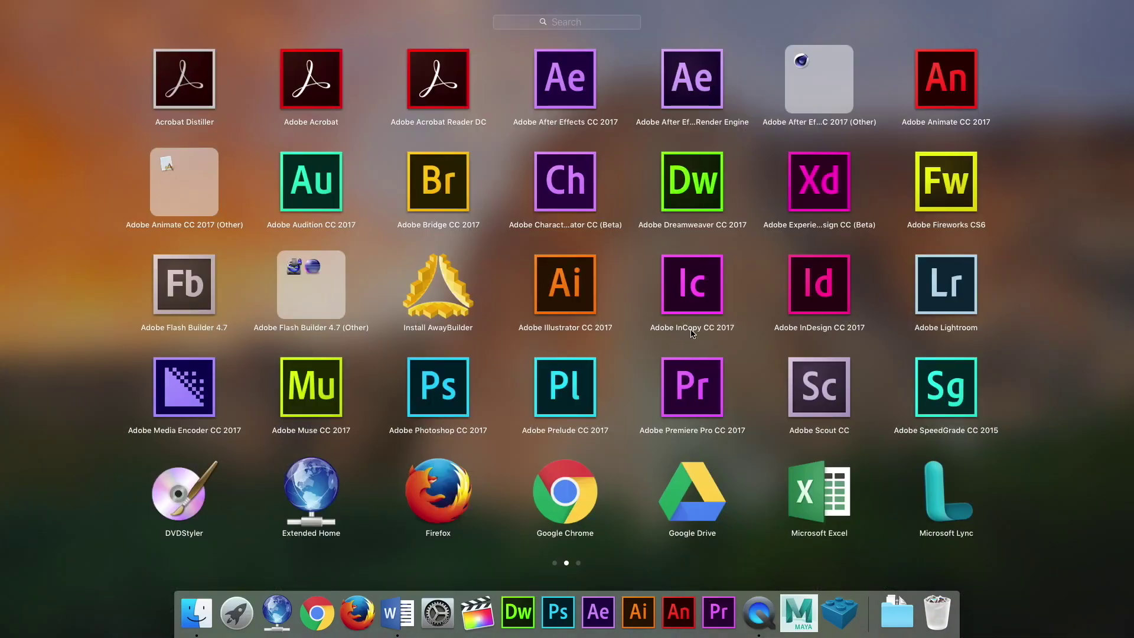
{"action": "left_click", "coordinate": [924, 93]}
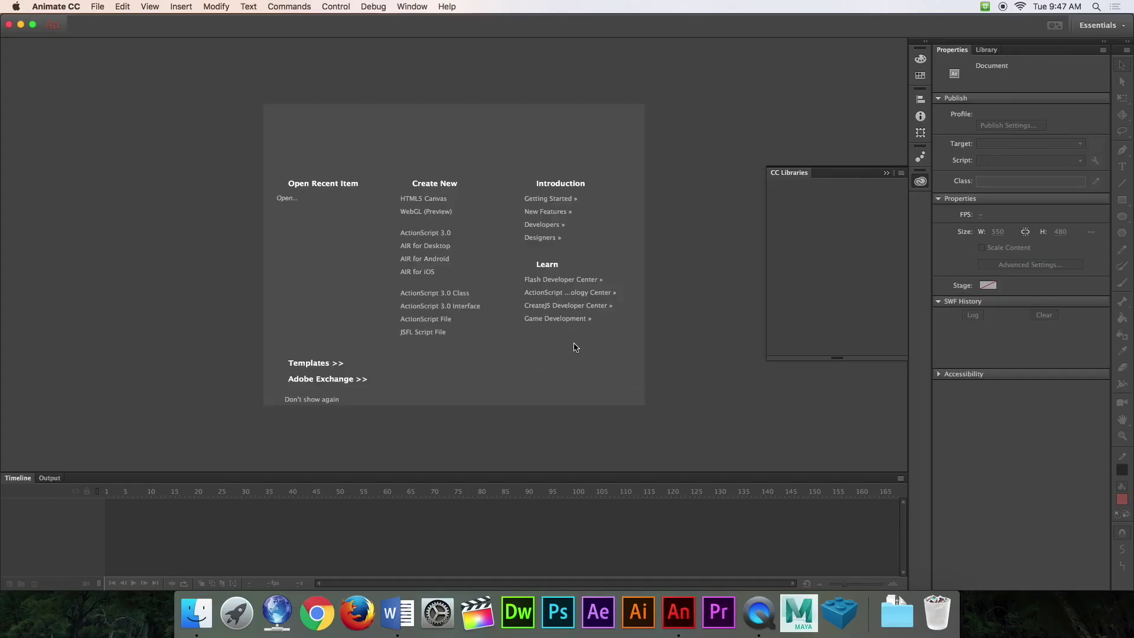
Collapse the CC Libraries panel and create a new HTML5 Canvas document.
{"action": "left_click", "coordinate": [887, 174]}
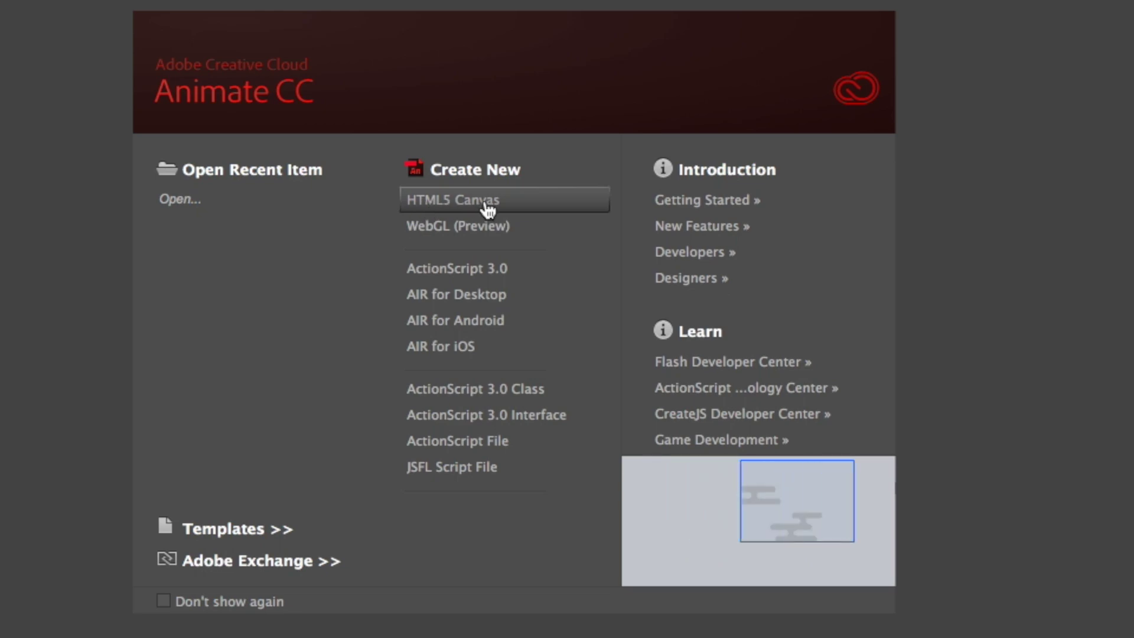
{"action": "left_click", "coordinate": [485, 204]}
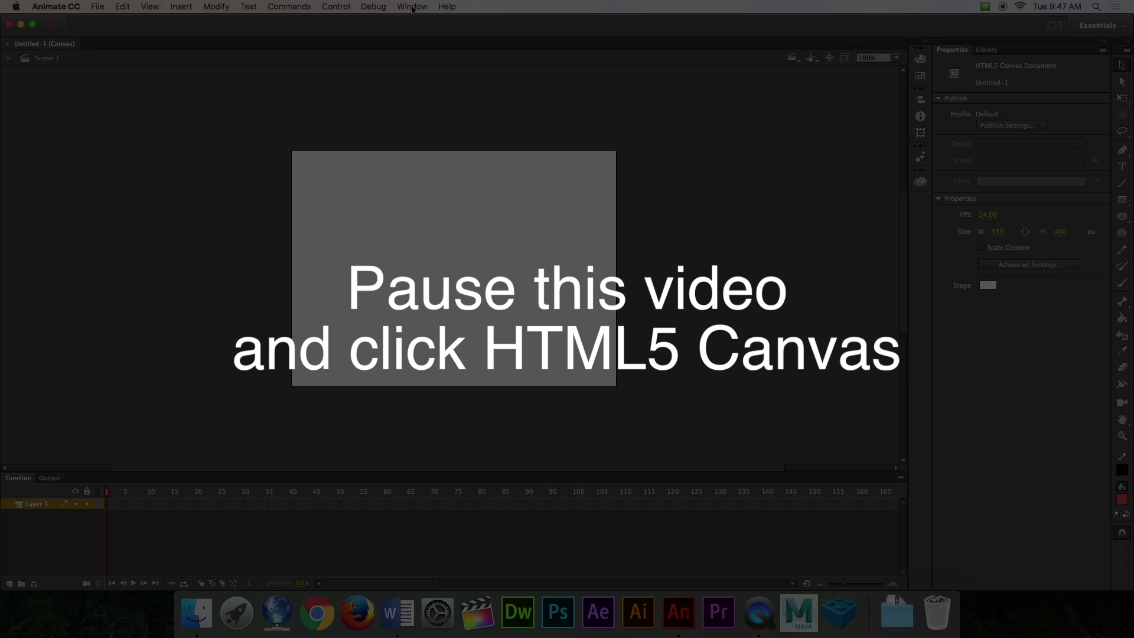
Switch the workspace to Animator through Window > Workspaces.
{"action": "left_click", "coordinate": [412, 7]}
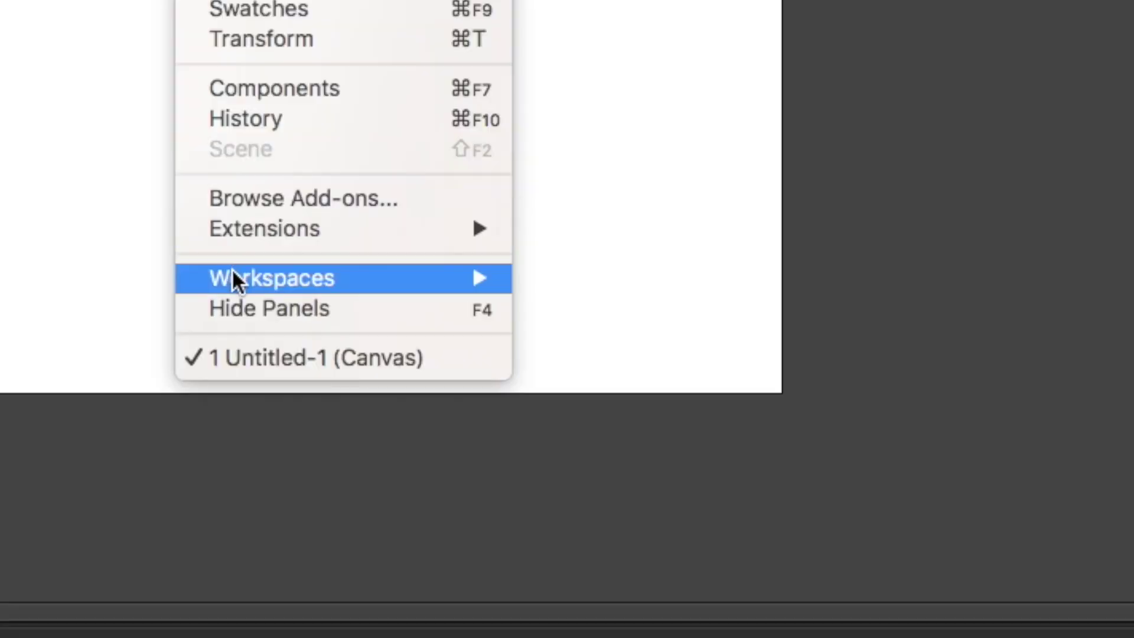
{"action": "mouse_move", "coordinate": [416, 340]}
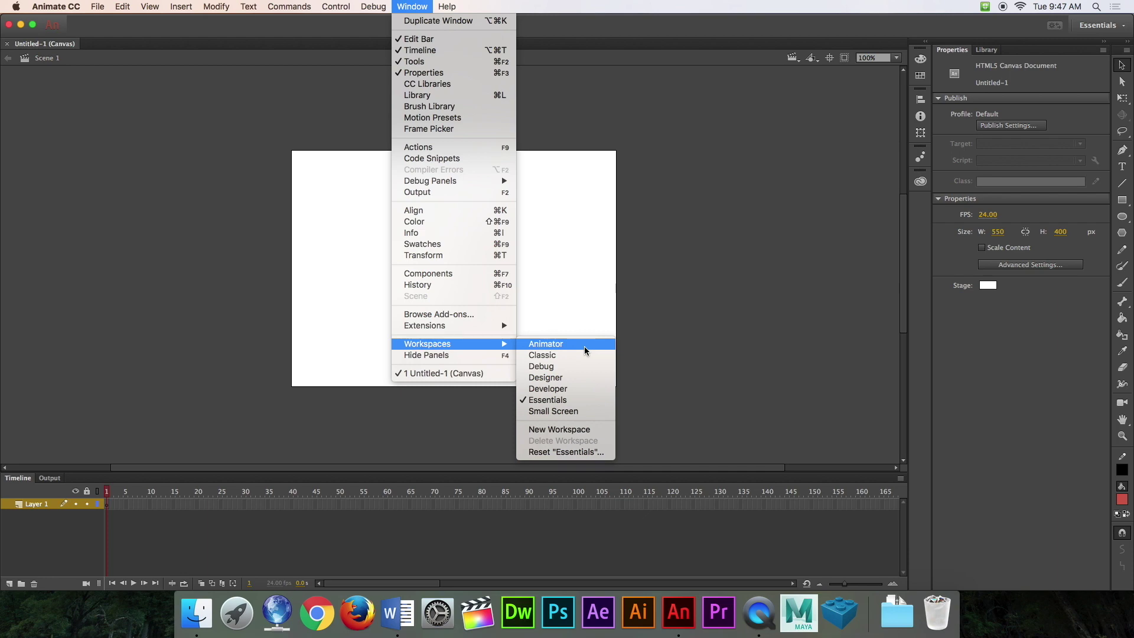
{"action": "left_click", "coordinate": [585, 348]}
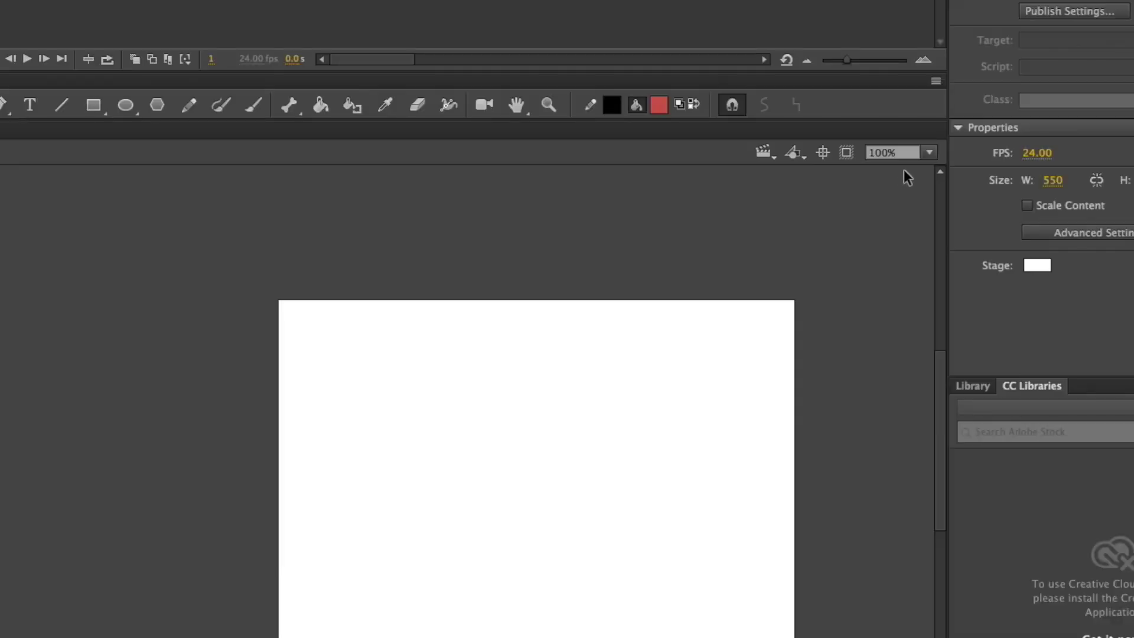
Set the stage magnification to Fit in Window.
{"action": "left_click", "coordinate": [914, 214]}
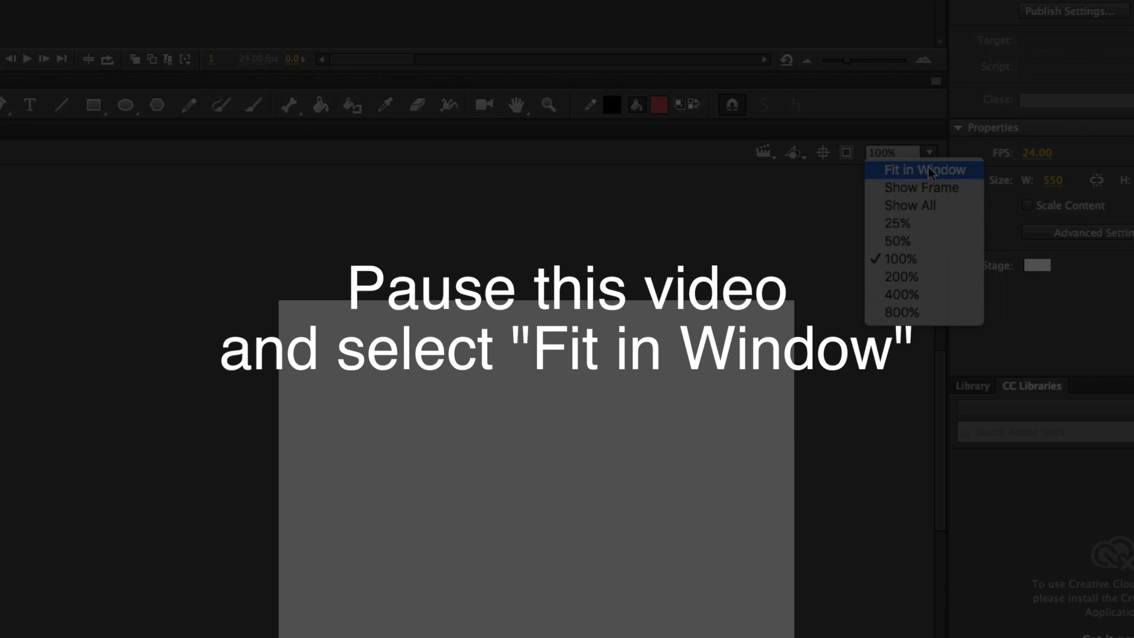
{"action": "left_click", "coordinate": [929, 171]}
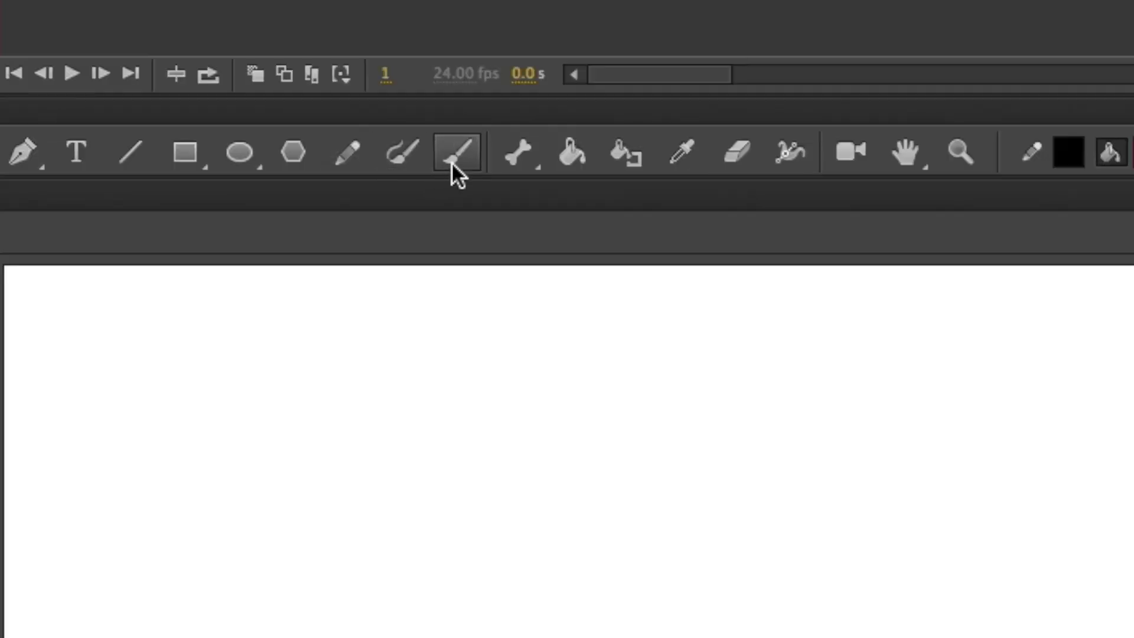
Use a blue size 9 brush to paint a small dab near the stage's upper left on frame 1.
{"action": "left_click", "coordinate": [492, 189]}
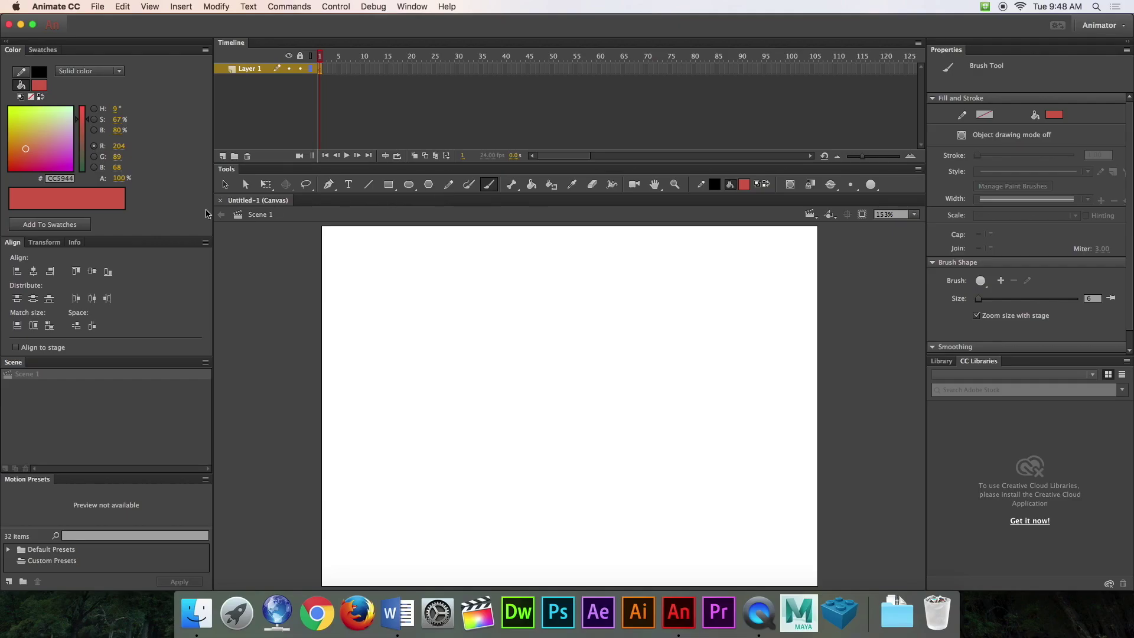
{"action": "mouse_move", "coordinate": [63, 148]}
{"action": "left_mouse_down"}
{"action": "mouse_move", "coordinate": [88, 127]}
{"action": "mouse_move", "coordinate": [88, 148]}
{"action": "mouse_move", "coordinate": [63, 142]}
{"action": "left_mouse_up"}
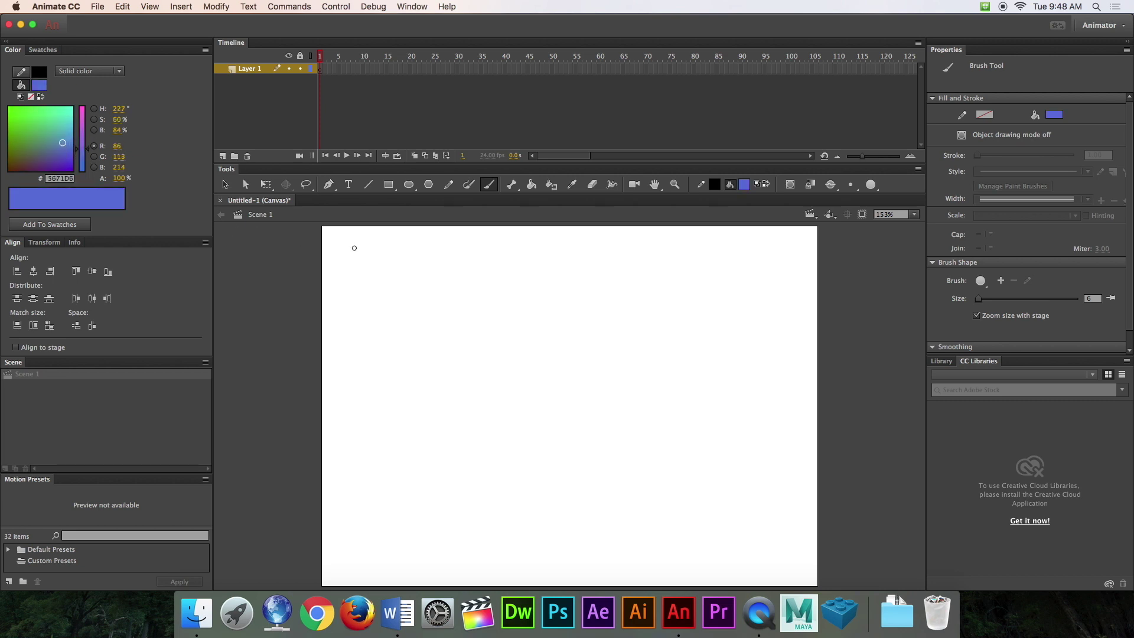
{"action": "key", "text": "bracketright"}
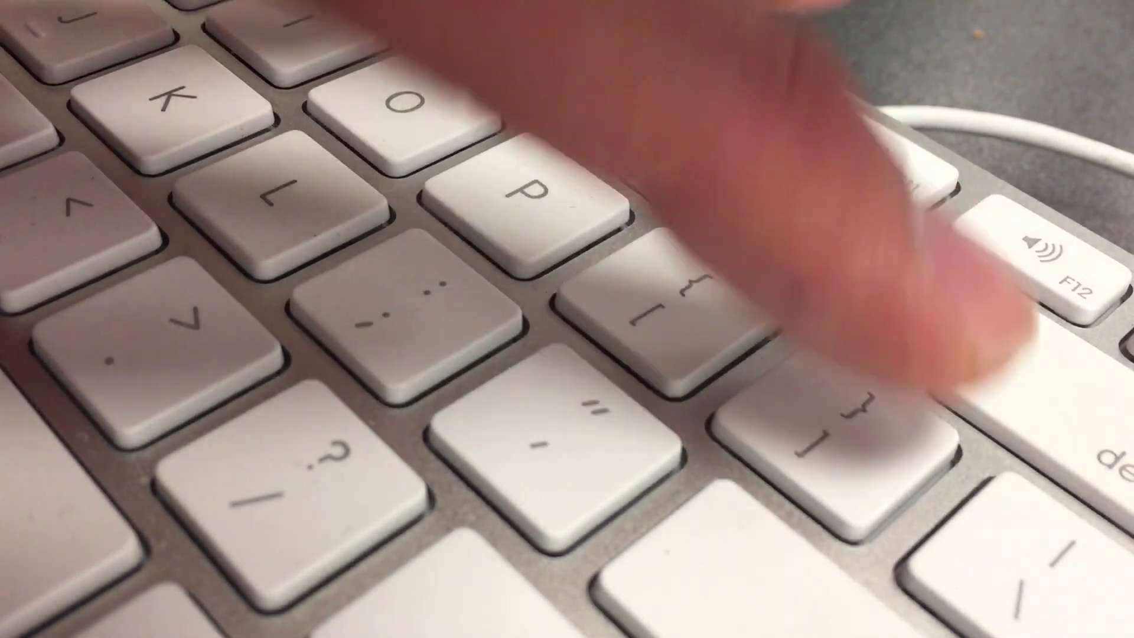
{"action": "key", "text": "bracketleft"}
{"action": "key", "text": "bracketleft"}
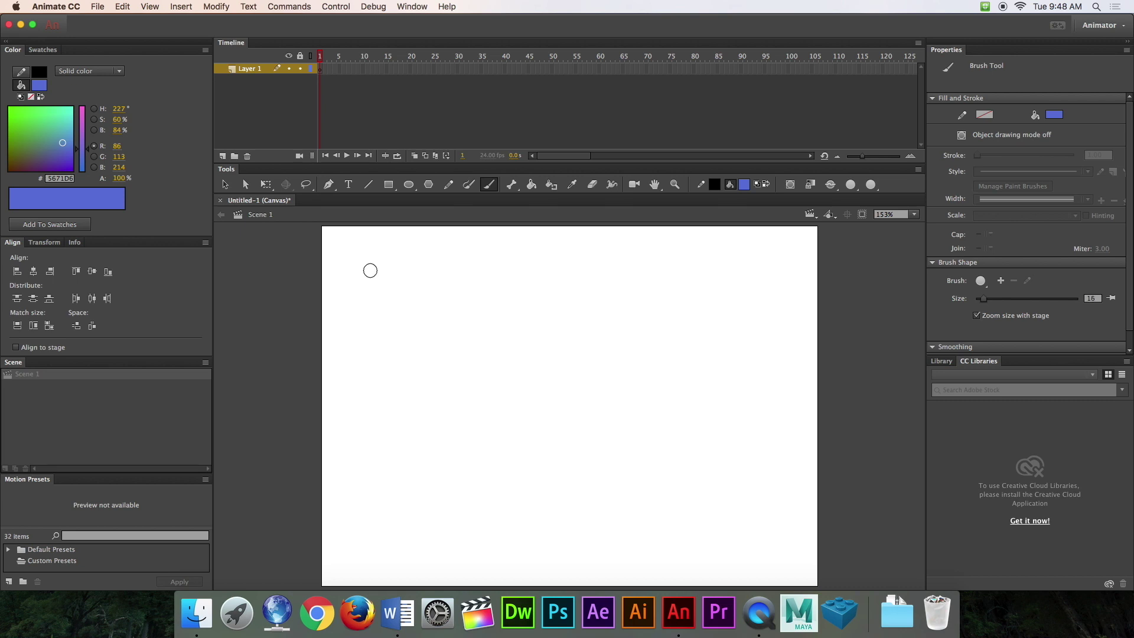
{"action": "key", "text": "bracketleft"}
{"action": "key", "text": "bracketleft"}
{"action": "key", "text": "bracketleft"}
{"action": "key", "text": "bracketleft"}
{"action": "key", "text": "bracketleft"}
{"action": "left_click_drag", "start_coordinate": [400, 290], "coordinate": [401, 291]}
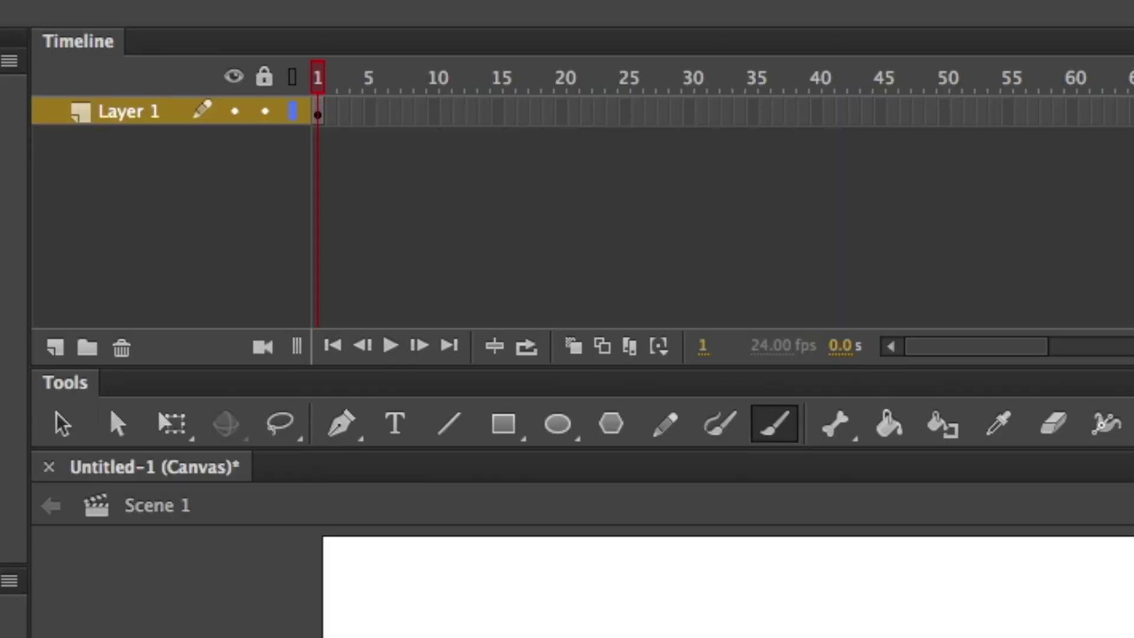
Insert a blank keyframe at frame 2 and enable onion skinning.
{"action": "key", "text": "F7"}
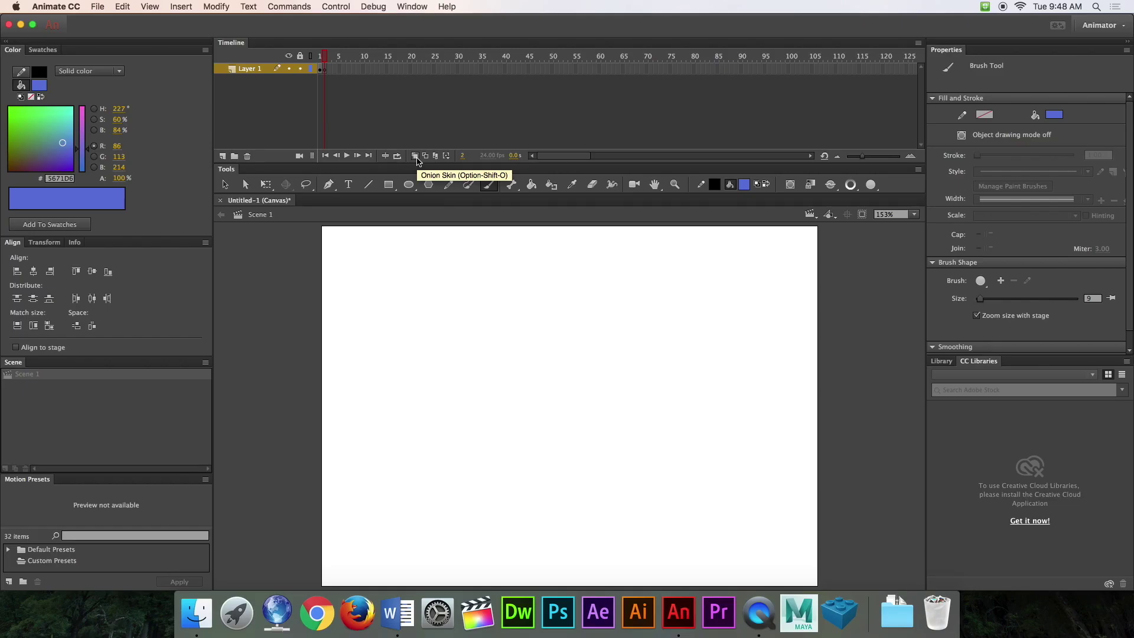
{"action": "left_click", "coordinate": [415, 157]}
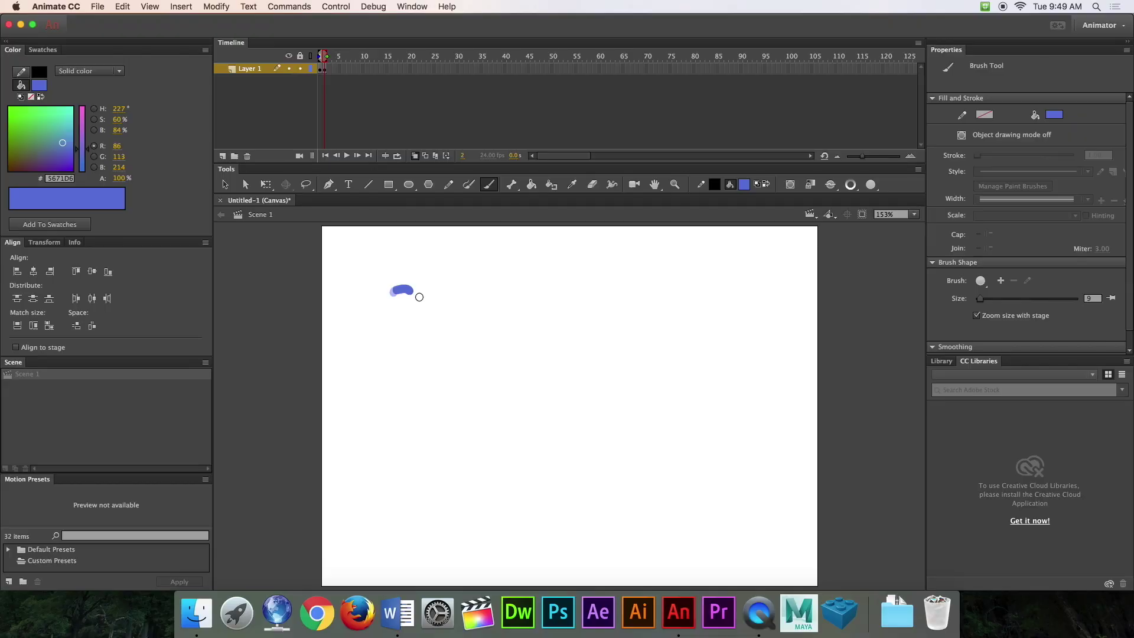
Add blank keyframes from frame 3, painting blue strokes down-right just past the onion skin.
{"action": "key", "text": "period"}
{"action": "key", "text": "F7"}
{"action": "left_click_drag", "start_coordinate": [402, 290], "coordinate": [413, 298]}
{"action": "key", "text": "period"}
{"action": "key", "text": "F7"}
{"action": "key", "text": "period"}
{"action": "key", "text": "F7"}
{"action": "mouse_move", "coordinate": [406, 290]}
{"action": "left_mouse_down"}
{"action": "mouse_move", "coordinate": [416, 330]}
{"action": "mouse_move", "coordinate": [454, 324]}
{"action": "left_mouse_up"}
Keep adding blank keyframes through frame 18, then play the animation.
{"action": "key", "text": "period"}
{"action": "key", "text": "F7"}
{"action": "key", "text": "period"}
{"action": "key", "text": "F7"}
{"action": "key", "text": "period"}
{"action": "key", "text": "F7"}
{"action": "key", "text": "period"}
{"action": "key", "text": "F7"}
{"action": "key", "text": "period"}
{"action": "key", "text": "F7"}
{"action": "key", "text": "period"}
{"action": "key", "text": "F7"}
{"action": "key", "text": "period"}
{"action": "key", "text": "F7"}
{"action": "key", "text": "period"}
{"action": "key", "text": "F7"}
{"action": "key", "text": "period"}
{"action": "key", "text": "F7"}
{"action": "key", "text": "period"}
{"action": "key", "text": "F7"}
{"action": "key", "text": "period"}
{"action": "key", "text": "F7"}
{"action": "key", "text": "period"}
{"action": "key", "text": "F7"}
{"action": "key", "text": "period"}
{"action": "key", "text": "F7"}
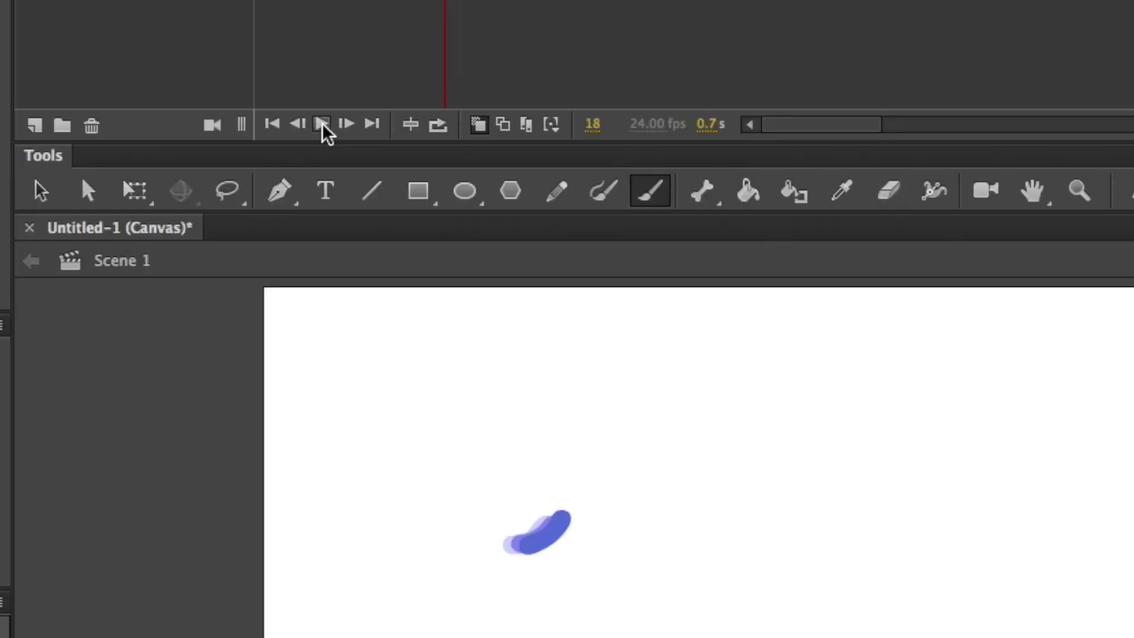
{"action": "left_click", "coordinate": [348, 156]}
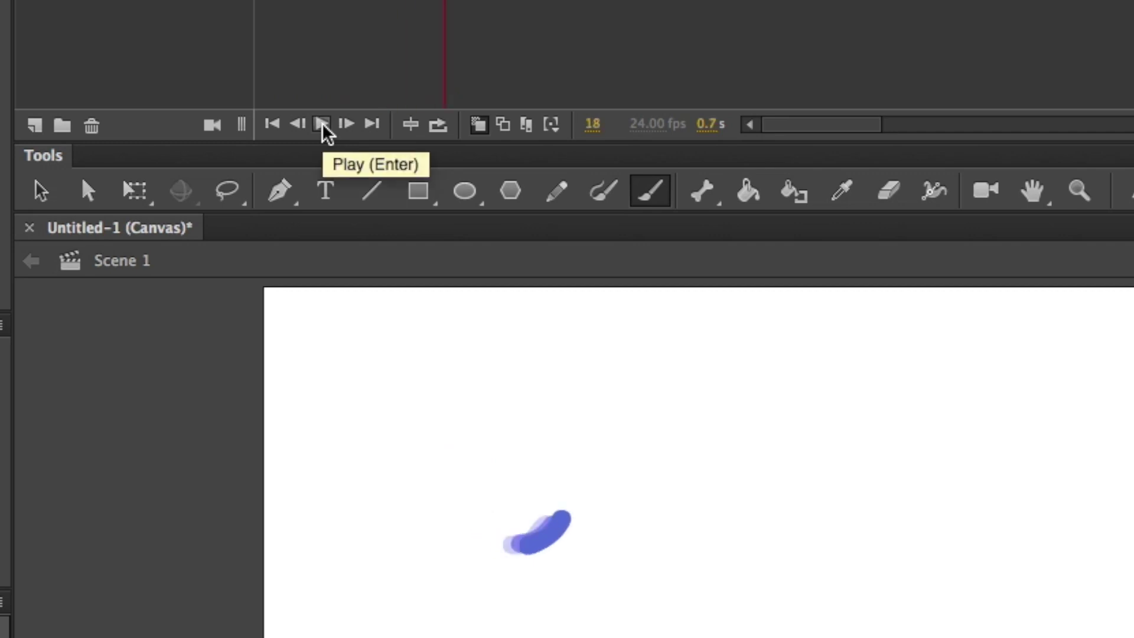
{"action": "left_click", "coordinate": [348, 157]}
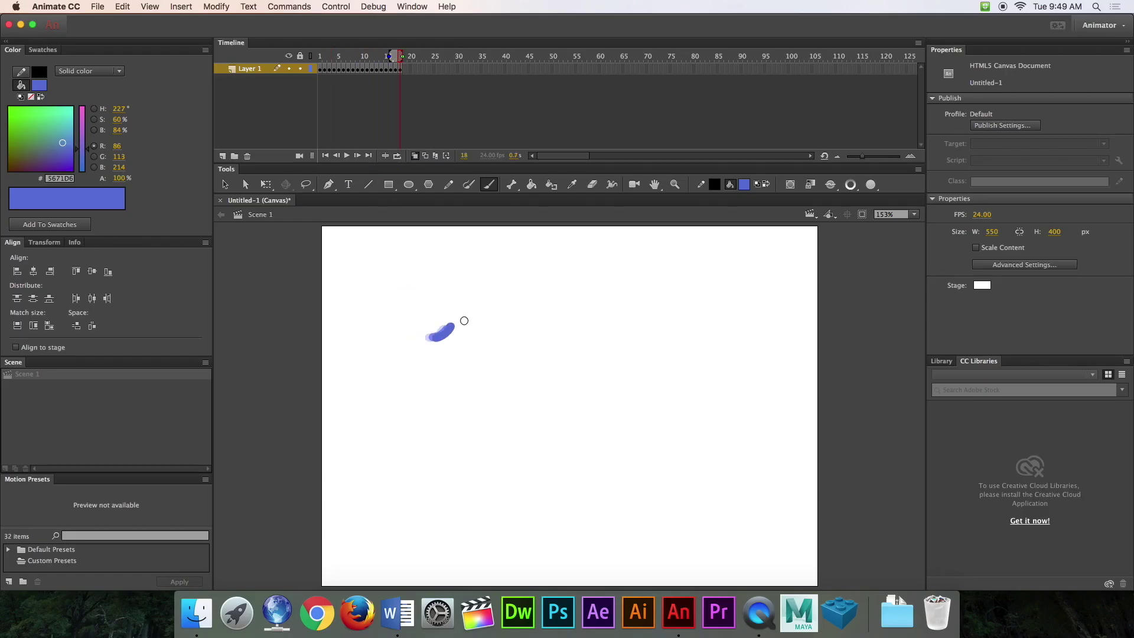
Add keyframes from frame 19 to 33 with strokes continuing the arc, then play it twice.
{"action": "key", "text": "period"}
{"action": "key", "text": "F7"}
{"action": "mouse_move", "coordinate": [445, 334]}
{"action": "left_mouse_down"}
{"action": "mouse_move", "coordinate": [469, 304]}
{"action": "mouse_move", "coordinate": [499, 312]}
{"action": "mouse_move", "coordinate": [517, 332]}
{"action": "mouse_move", "coordinate": [545, 433]}
{"action": "mouse_move", "coordinate": [600, 474]}
{"action": "mouse_move", "coordinate": [654, 459]}
{"action": "mouse_move", "coordinate": [678, 426]}
{"action": "mouse_move", "coordinate": [687, 363]}
{"action": "mouse_move", "coordinate": [641, 327]}
{"action": "mouse_move", "coordinate": [668, 340]}
{"action": "left_mouse_up"}
{"action": "key", "text": "period"}
{"action": "key", "text": "F7"}
{"action": "key", "text": "period"}
{"action": "key", "text": "F7"}
{"action": "key", "text": "period"}
{"action": "key", "text": "F7"}
{"action": "key", "text": "period"}
{"action": "key", "text": "F7"}
{"action": "key", "text": "period"}
{"action": "key", "text": "F7"}
{"action": "key", "text": "period"}
{"action": "key", "text": "F7"}
{"action": "key", "text": "period"}
{"action": "key", "text": "F7"}
{"action": "key", "text": "period"}
{"action": "key", "text": "F7"}
{"action": "key", "text": "period"}
{"action": "key", "text": "F7"}
{"action": "key", "text": "period"}
{"action": "key", "text": "F7"}
{"action": "key", "text": "period"}
{"action": "key", "text": "F7"}
{"action": "key", "text": "period"}
{"action": "key", "text": "F7"}
{"action": "key", "text": "period"}
{"action": "key", "text": "F7"}
{"action": "left_click", "coordinate": [348, 156]}
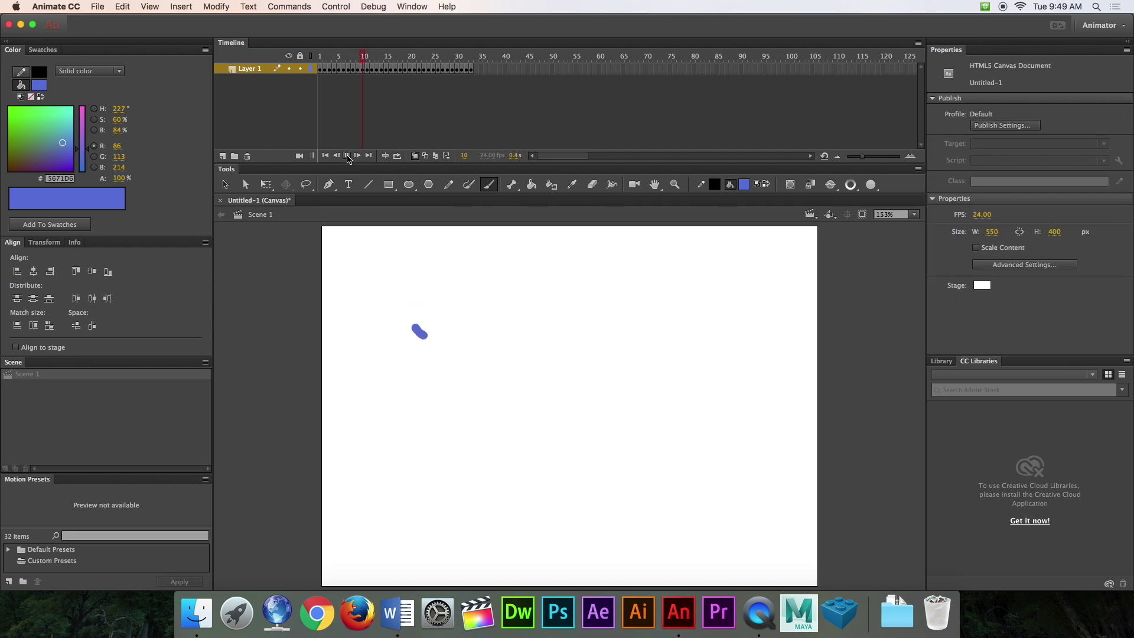
{"action": "left_click", "coordinate": [348, 156]}
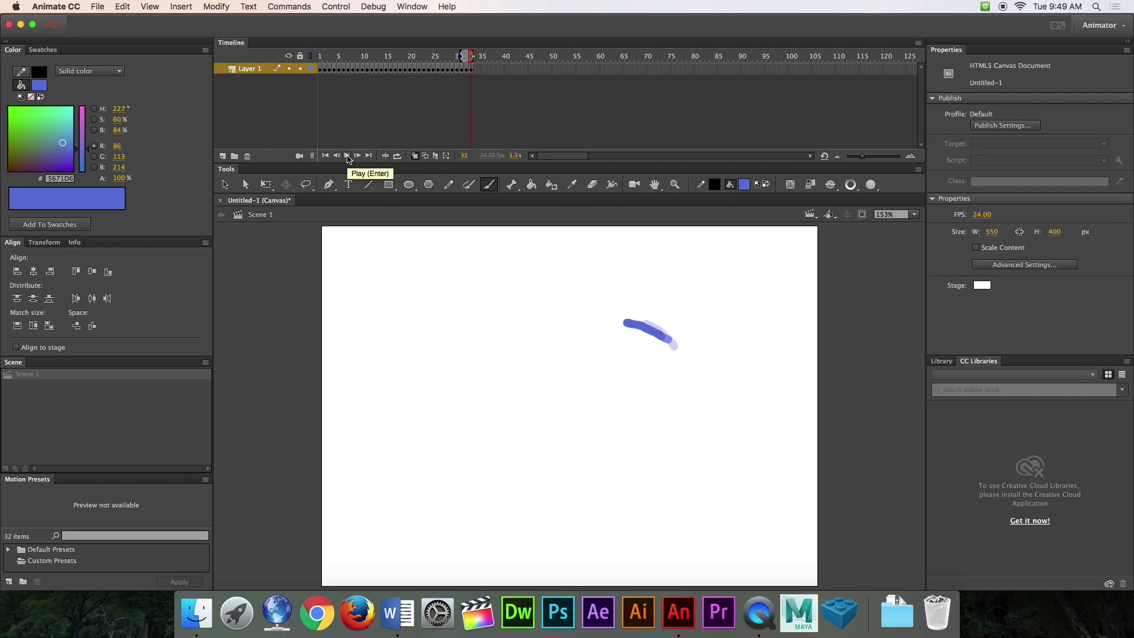
Add keyframes from frame 34, painting leftward strokes while shifting the brush colour toward purple.
{"action": "key", "text": "F6"}
{"action": "left_click_drag", "start_coordinate": [663, 339], "coordinate": [594, 326]}
{"action": "key", "text": "F7"}
{"action": "key", "text": "F7"}
{"action": "key", "text": "F7"}
{"action": "key", "text": "F7"}
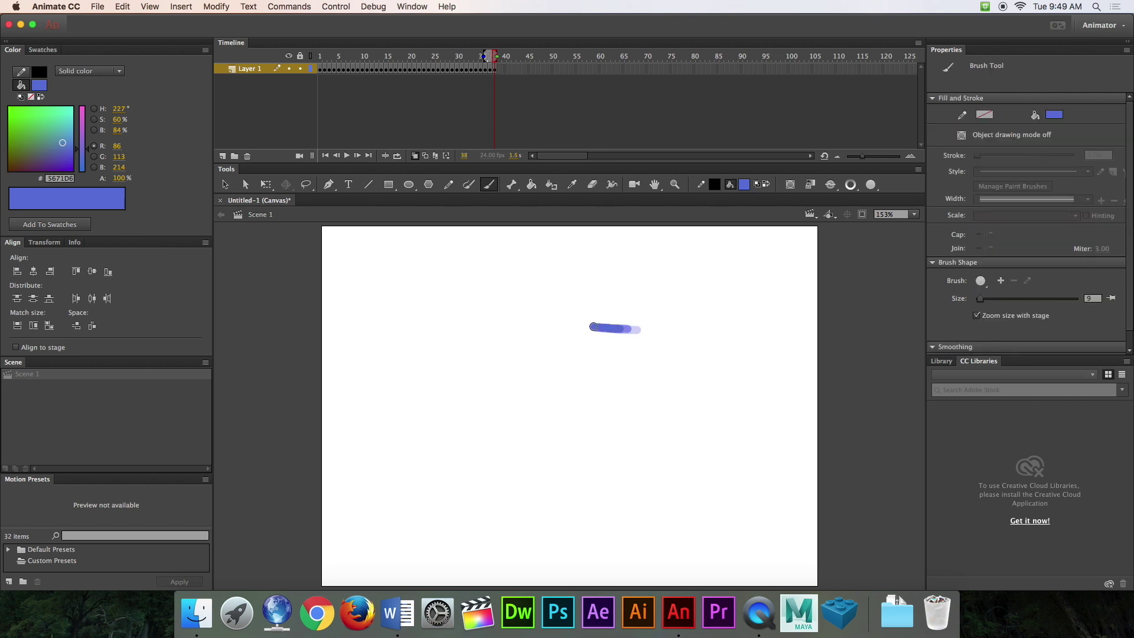
{"action": "left_click_drag", "start_coordinate": [83, 149], "coordinate": [82, 147]}
{"action": "key", "text": "F7"}
{"action": "left_click_drag", "start_coordinate": [617, 329], "coordinate": [587, 326]}
{"action": "key", "text": "F7"}
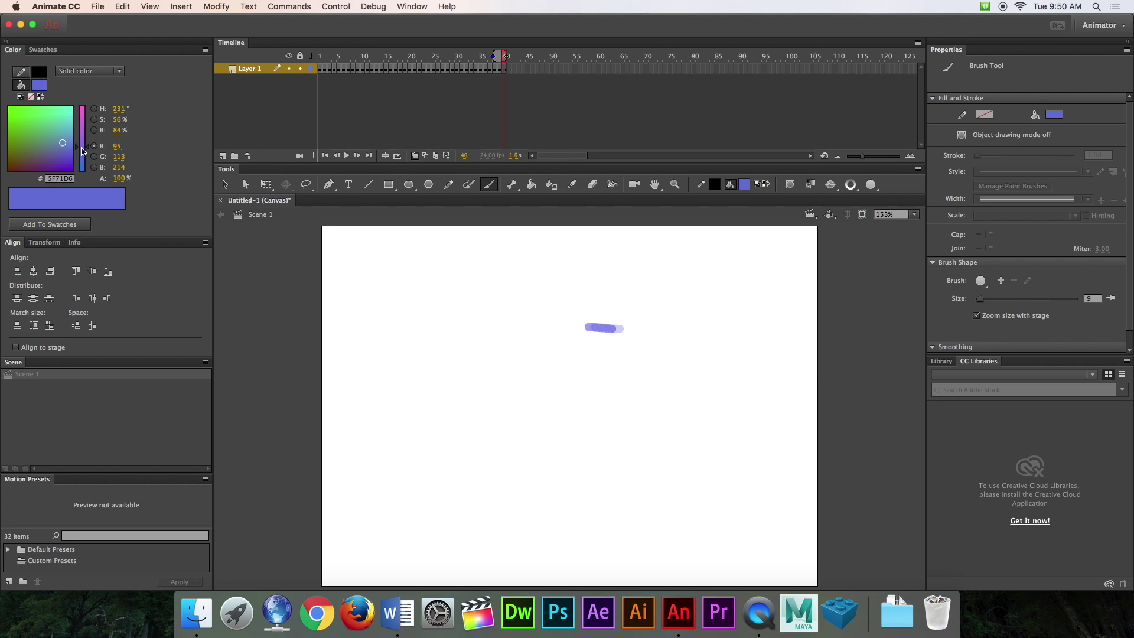
{"action": "left_click_drag", "start_coordinate": [83, 151], "coordinate": [83, 142]}
{"action": "left_click_drag", "start_coordinate": [610, 331], "coordinate": [582, 325]}
{"action": "key", "text": "F7"}
{"action": "left_click_drag", "start_coordinate": [86, 144], "coordinate": [87, 139]}
{"action": "left_click_drag", "start_coordinate": [596, 326], "coordinate": [569, 326]}
Continue the squiggle down and left, shifting the colour toward pink, then yellow.
{"action": "key", "text": "F7"}
{"action": "left_click_drag", "start_coordinate": [86, 144], "coordinate": [86, 137]}
{"action": "key", "text": "F7"}
{"action": "left_click_drag", "start_coordinate": [609, 326], "coordinate": [549, 332]}
{"action": "key", "text": "F7"}
{"action": "key", "text": "F7"}
{"action": "left_click_drag", "start_coordinate": [86, 138], "coordinate": [87, 119]}
{"action": "key", "text": "F7"}
{"action": "left_click_drag", "start_coordinate": [549, 331], "coordinate": [534, 355]}
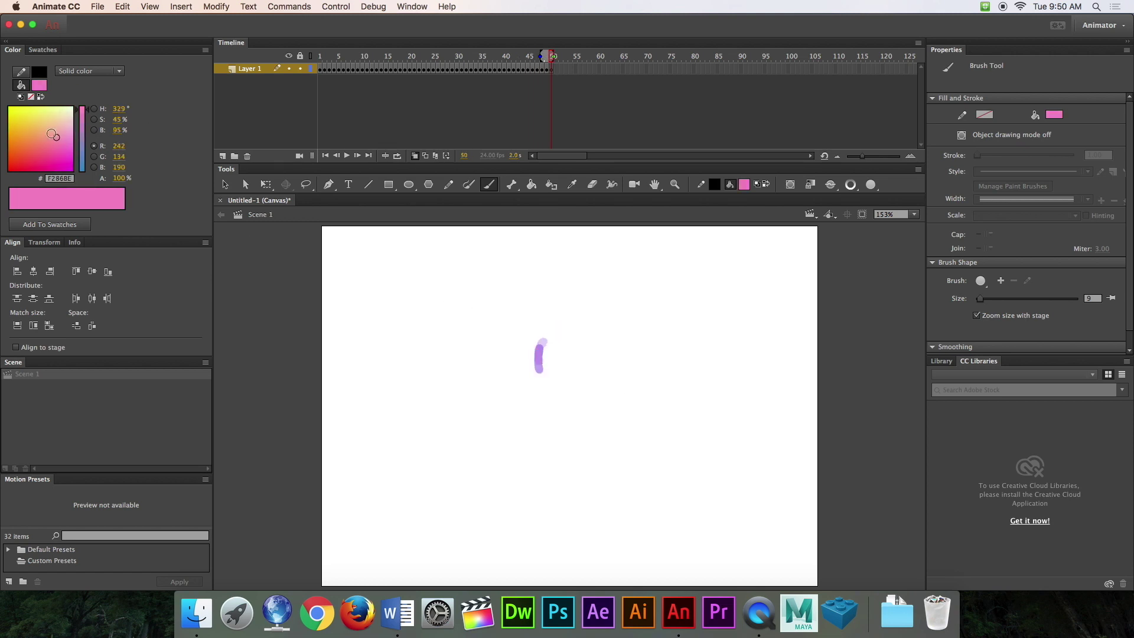
{"action": "left_click_drag", "start_coordinate": [62, 142], "coordinate": [22, 120]}
Paint larger looping strokes while moving the colour toward orange and a stronger red.
{"action": "key", "text": "F7"}
{"action": "left_click_drag", "start_coordinate": [540, 355], "coordinate": [514, 387]}
{"action": "key", "text": "F7"}
{"action": "key", "text": "F7"}
{"action": "left_click_drag", "start_coordinate": [22, 121], "coordinate": [22, 148]}
{"action": "mouse_move", "coordinate": [508, 361]}
{"action": "left_mouse_down"}
{"action": "mouse_move", "coordinate": [516, 387]}
{"action": "mouse_move", "coordinate": [532, 372]}
{"action": "left_mouse_up"}
{"action": "key", "text": "F7"}
{"action": "key", "text": "F7"}
{"action": "left_click_drag", "start_coordinate": [22, 148], "coordinate": [23, 159]}
{"action": "left_click_drag", "start_coordinate": [514, 358], "coordinate": [527, 357]}
{"action": "left_click_drag", "start_coordinate": [23, 160], "coordinate": [24, 165]}
{"action": "key", "text": "F7"}
{"action": "mouse_move", "coordinate": [527, 358]}
{"action": "left_mouse_down"}
{"action": "mouse_move", "coordinate": [520, 375]}
{"action": "mouse_move", "coordinate": [544, 367]}
{"action": "left_mouse_up"}
{"action": "key", "text": "F7"}
{"action": "key", "text": "F7"}
{"action": "mouse_move", "coordinate": [472, 360]}
{"action": "left_mouse_down"}
{"action": "mouse_move", "coordinate": [516, 358]}
{"action": "mouse_move", "coordinate": [568, 379]}
{"action": "mouse_move", "coordinate": [467, 356]}
{"action": "mouse_move", "coordinate": [544, 365]}
{"action": "mouse_move", "coordinate": [480, 351]}
{"action": "mouse_move", "coordinate": [460, 362]}
{"action": "mouse_move", "coordinate": [537, 366]}
{"action": "mouse_move", "coordinate": [537, 379]}
{"action": "mouse_move", "coordinate": [518, 356]}
{"action": "mouse_move", "coordinate": [497, 378]}
{"action": "mouse_move", "coordinate": [546, 373]}
{"action": "mouse_move", "coordinate": [460, 376]}
{"action": "mouse_move", "coordinate": [494, 373]}
{"action": "left_mouse_up"}
{"action": "key", "text": "F7"}
{"action": "key", "text": "F7"}
{"action": "key", "text": "F7"}
{"action": "key", "text": "F7"}
{"action": "key", "text": "F7"}
{"action": "key", "text": "F7"}
{"action": "key", "text": "F7"}
{"action": "key", "text": "F7"}
{"action": "key", "text": "F7"}
{"action": "key", "text": "F7"}
Add two red strokes on new keyframes, then select frames 1 to 26 of Layer 1.
{"action": "key", "text": "F7"}
{"action": "key", "text": "F7"}
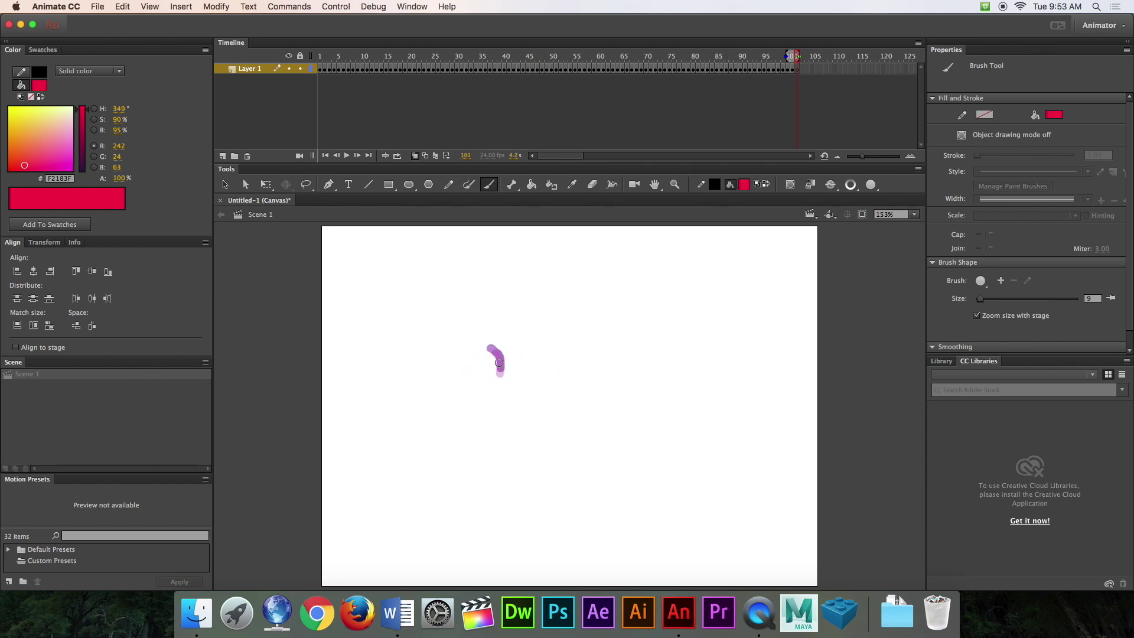
{"action": "key", "text": "F7"}
{"action": "left_click_drag", "start_coordinate": [464, 338], "coordinate": [490, 347]}
{"action": "key", "text": "F7"}
{"action": "left_click_drag", "start_coordinate": [432, 318], "coordinate": [464, 337]}
{"action": "key", "text": "F7"}
{"action": "key", "text": "Home"}
{"action": "mouse_move", "coordinate": [440, 68]}
{"action": "left_mouse_down"}
{"action": "mouse_move", "coordinate": [324, 68]}
{"action": "mouse_move", "coordinate": [436, 54]}
{"action": "left_mouse_up"}
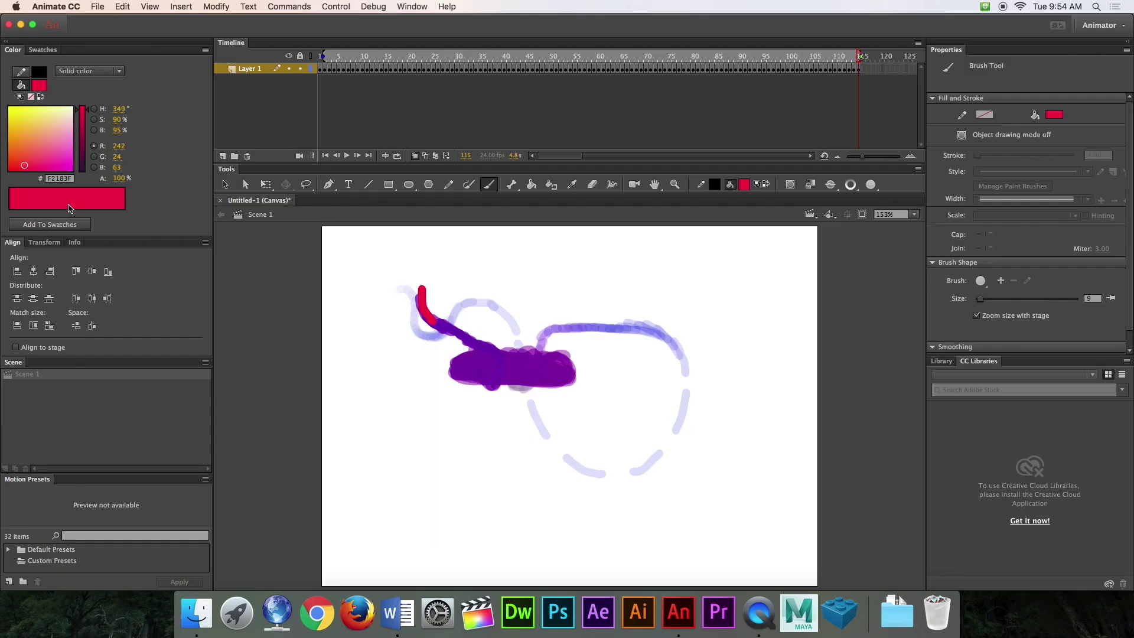
Paint a pinker red stroke curling into a loop upper left, then play the animation.
{"action": "key", "text": "F7"}
{"action": "left_click", "coordinate": [34, 160]}
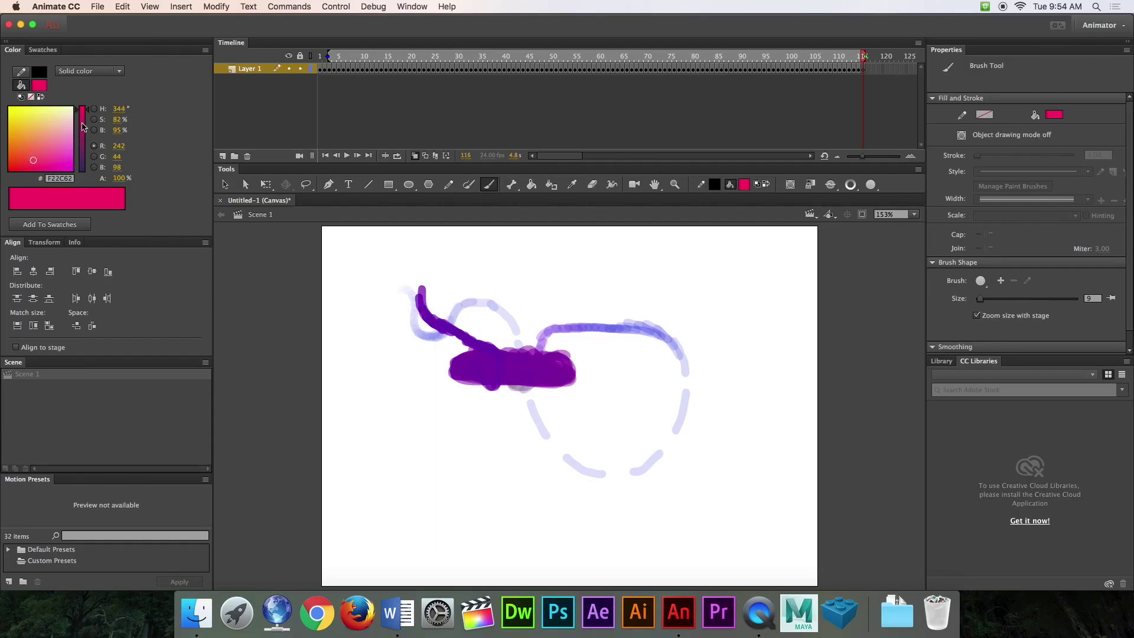
{"action": "left_click_drag", "start_coordinate": [88, 119], "coordinate": [88, 123]}
{"action": "key", "text": "F7"}
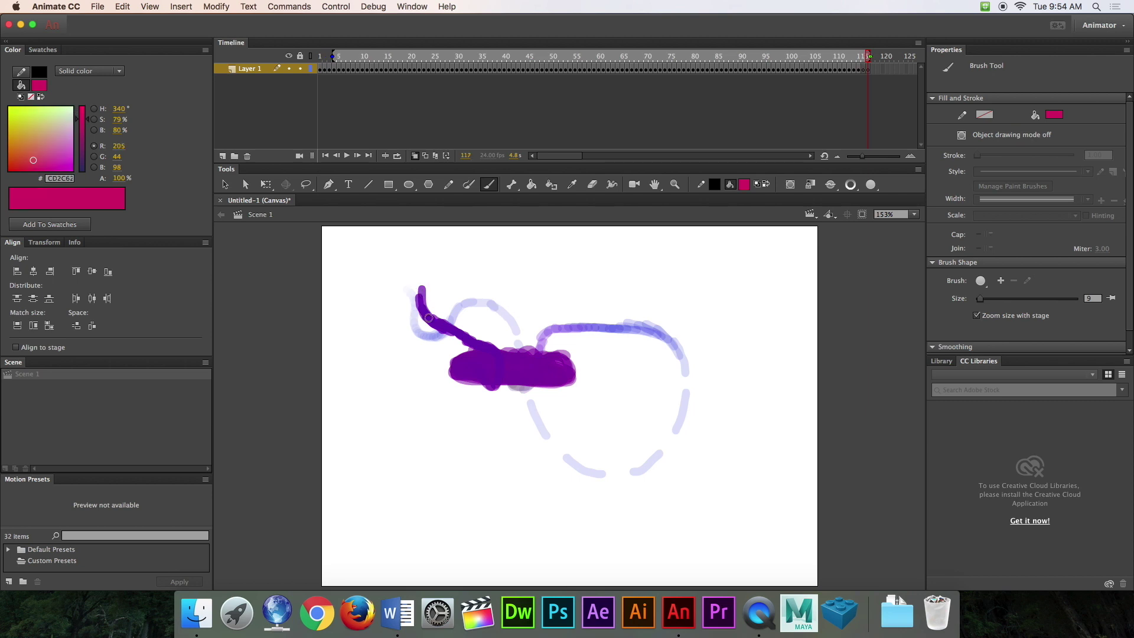
{"action": "mouse_move", "coordinate": [428, 318]}
{"action": "left_mouse_down"}
{"action": "mouse_move", "coordinate": [416, 276]}
{"action": "mouse_move", "coordinate": [378, 278]}
{"action": "mouse_move", "coordinate": [391, 295]}
{"action": "left_mouse_up"}
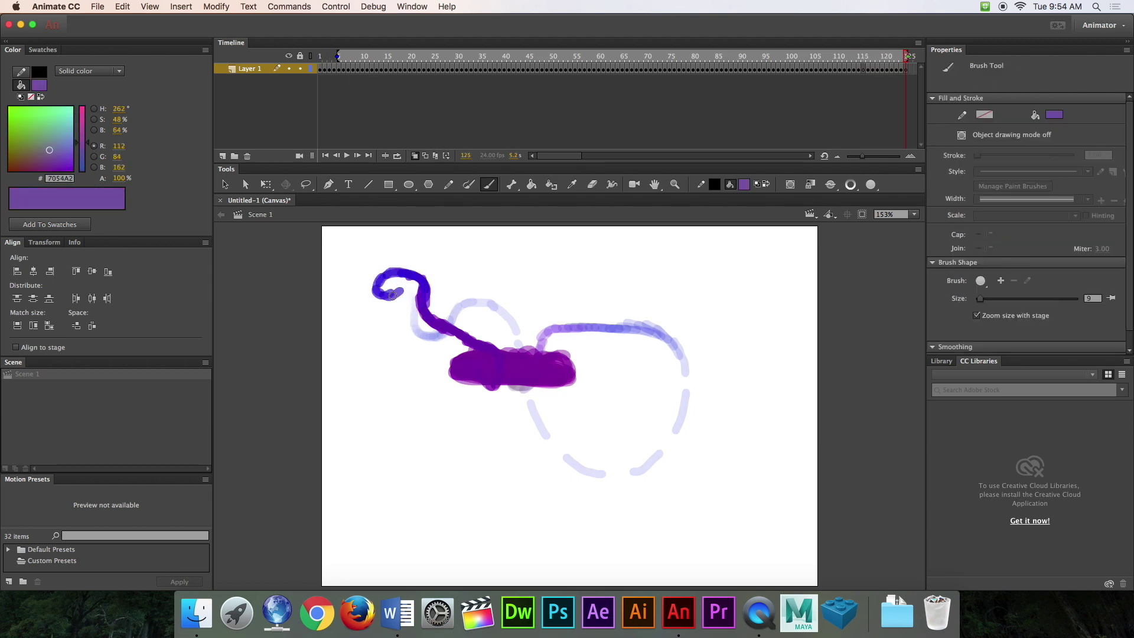
{"action": "left_click", "coordinate": [347, 155]}
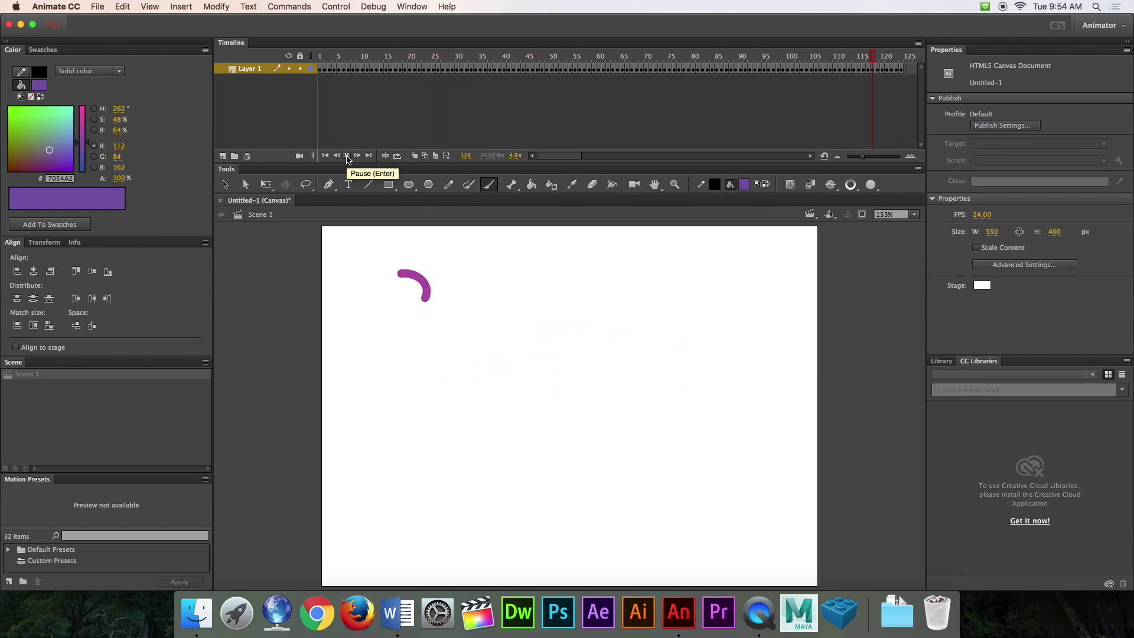
{"action": "left_click", "coordinate": [347, 156]}
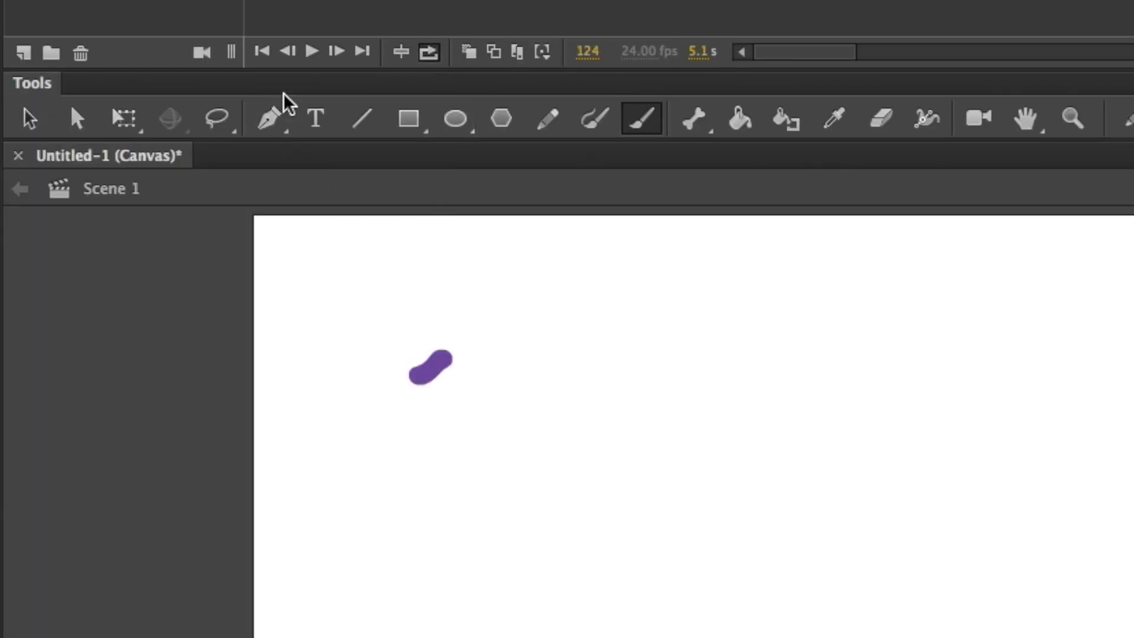
{"action": "left_click", "coordinate": [311, 54]}
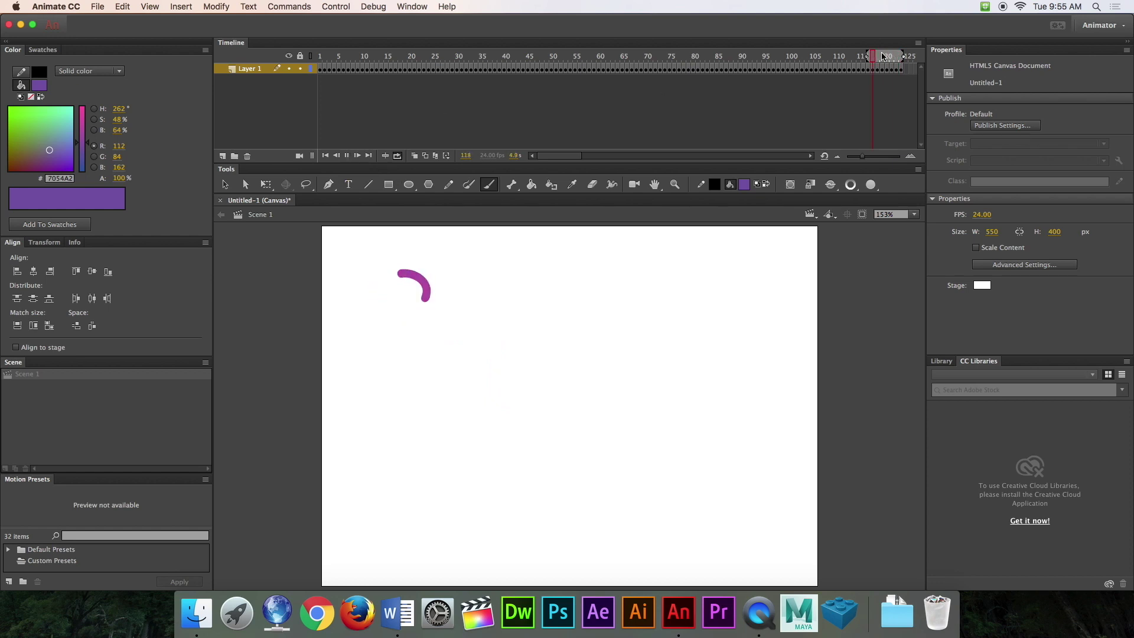
{"action": "left_click_drag", "start_coordinate": [867, 55], "coordinate": [319, 69]}
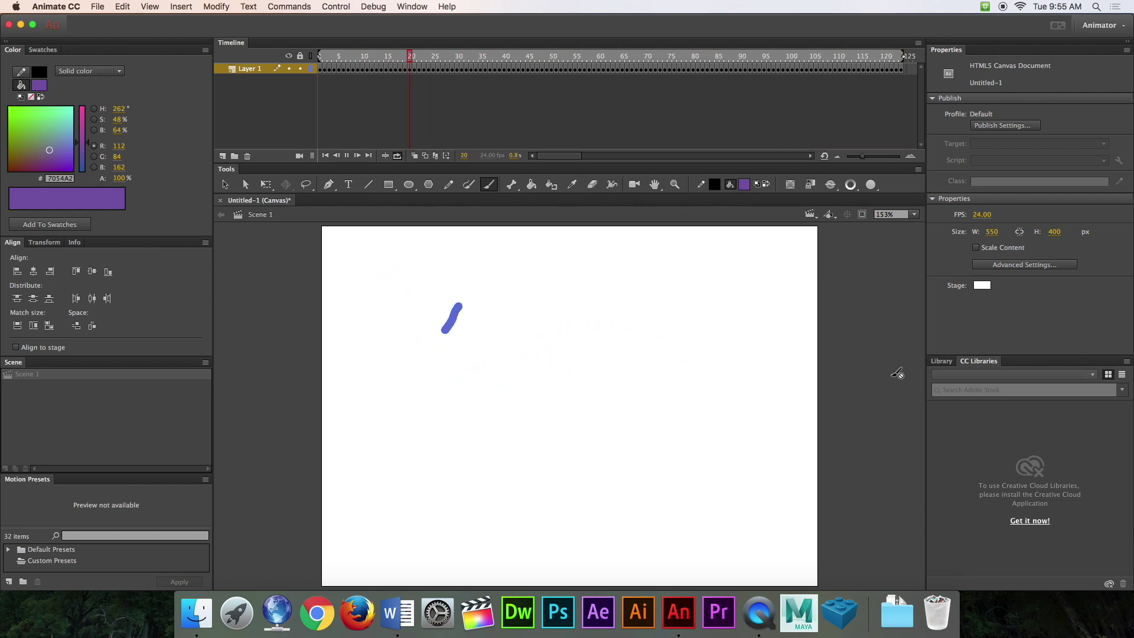
Use File > Export > Export Video to queue Untitled-1 in Media Encoder as an H.264 job.
{"action": "left_click", "coordinate": [102, 6]}
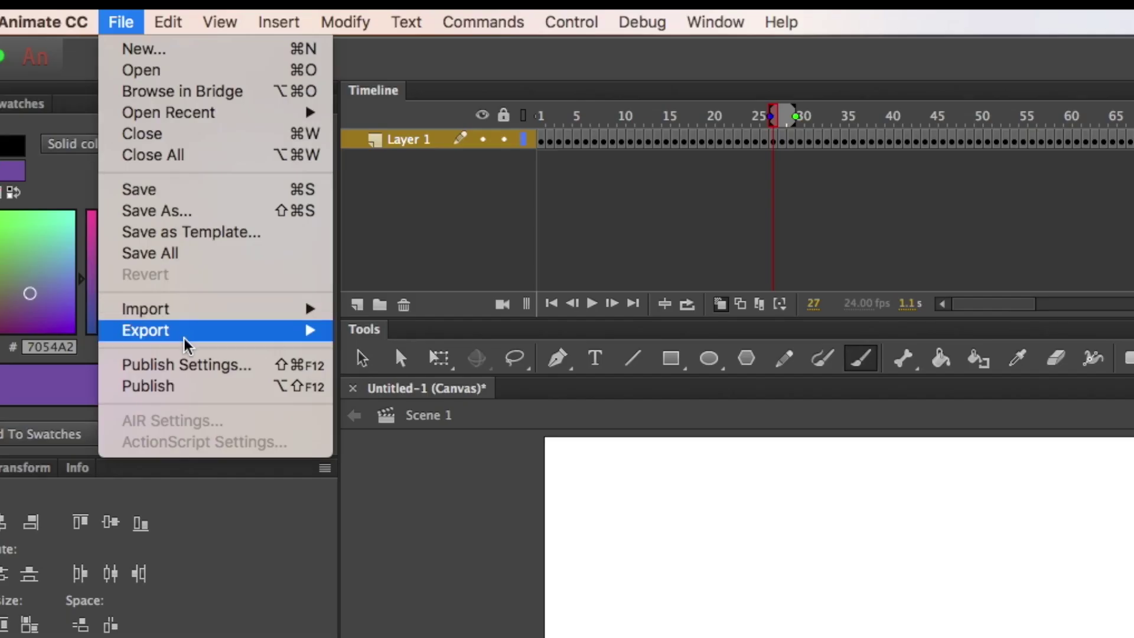
{"action": "mouse_move", "coordinate": [131, 172]}
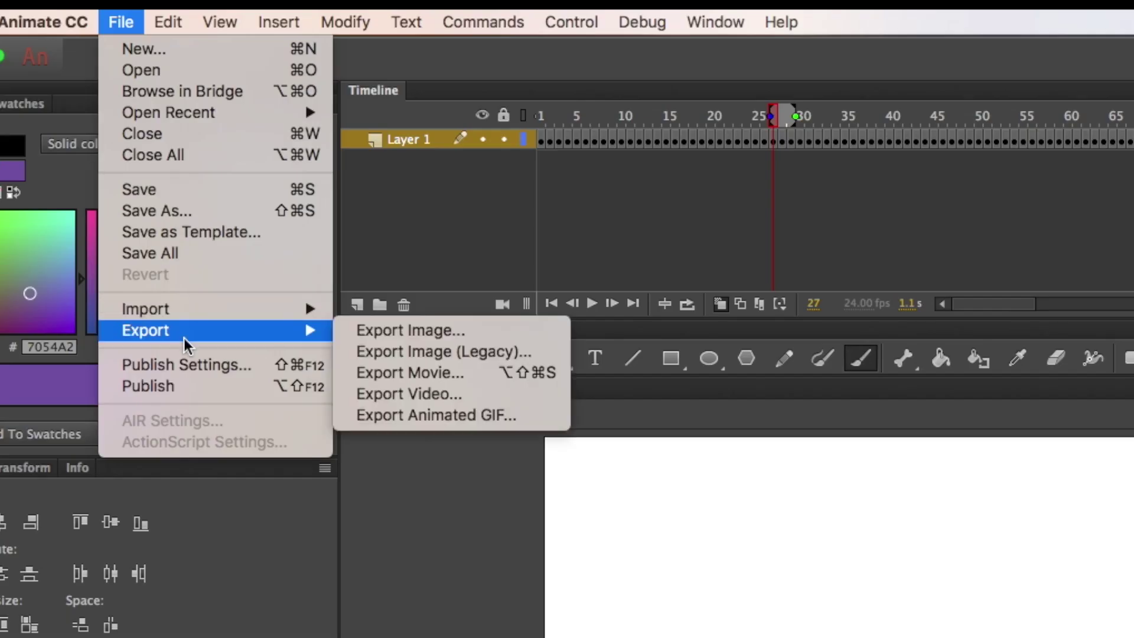
{"action": "left_click", "coordinate": [417, 395]}
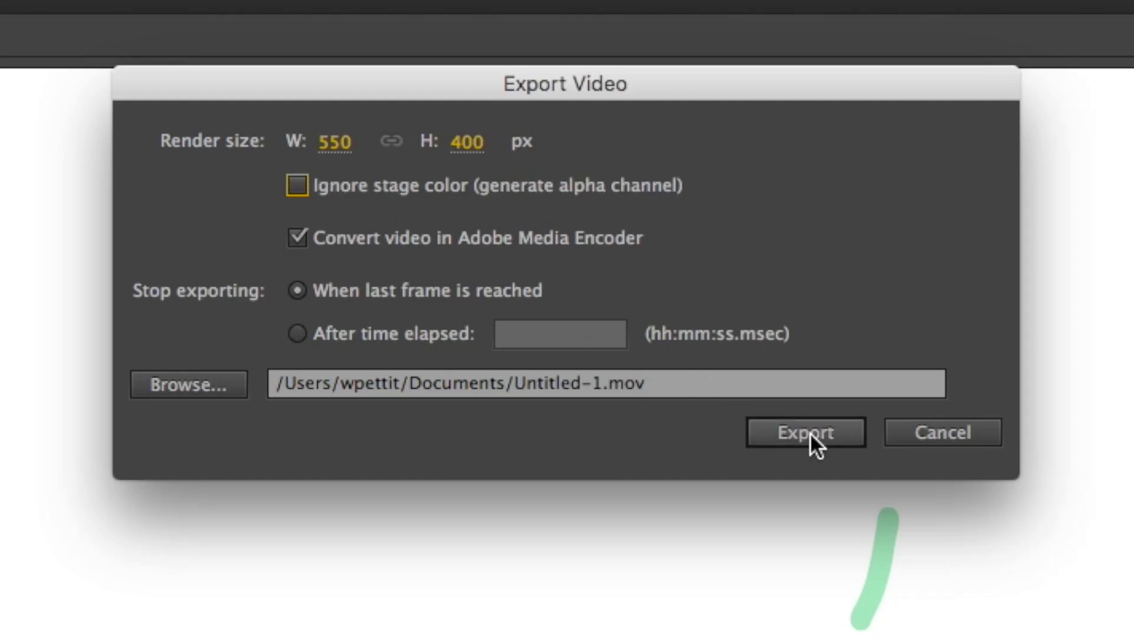
{"action": "left_click", "coordinate": [810, 431]}
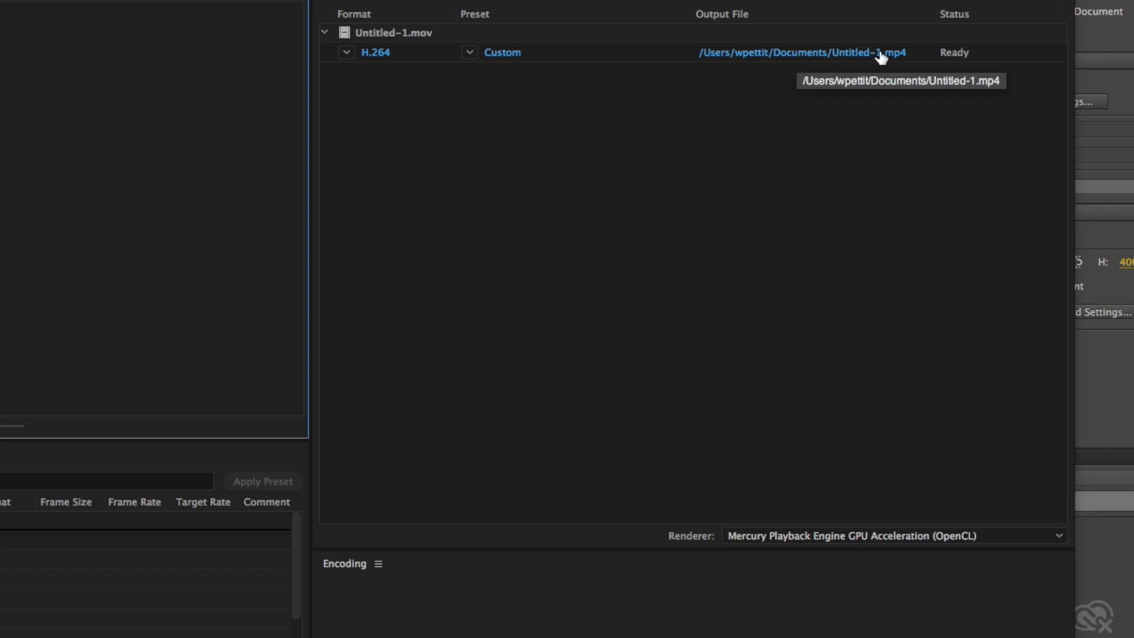
Rename the H.264 job's output to 'Squiggle Animation' and save it into the home volume's CCA folder.
{"action": "left_click", "coordinate": [792, 54]}
{"action": "left_click", "coordinate": [520, 152]}
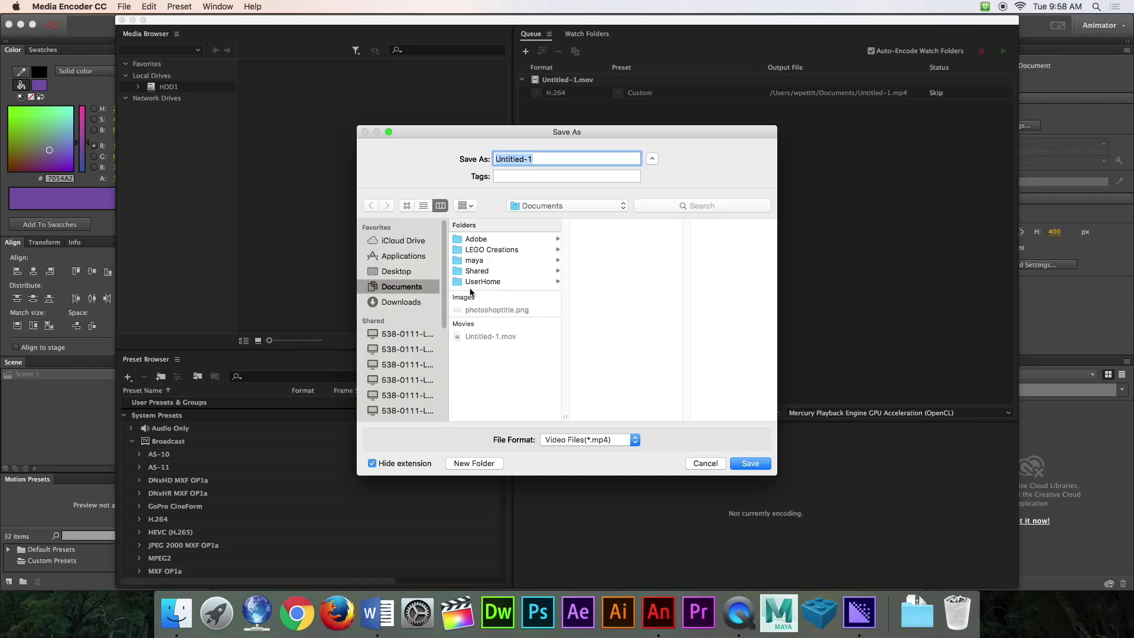
{"action": "left_click", "coordinate": [216, 613]}
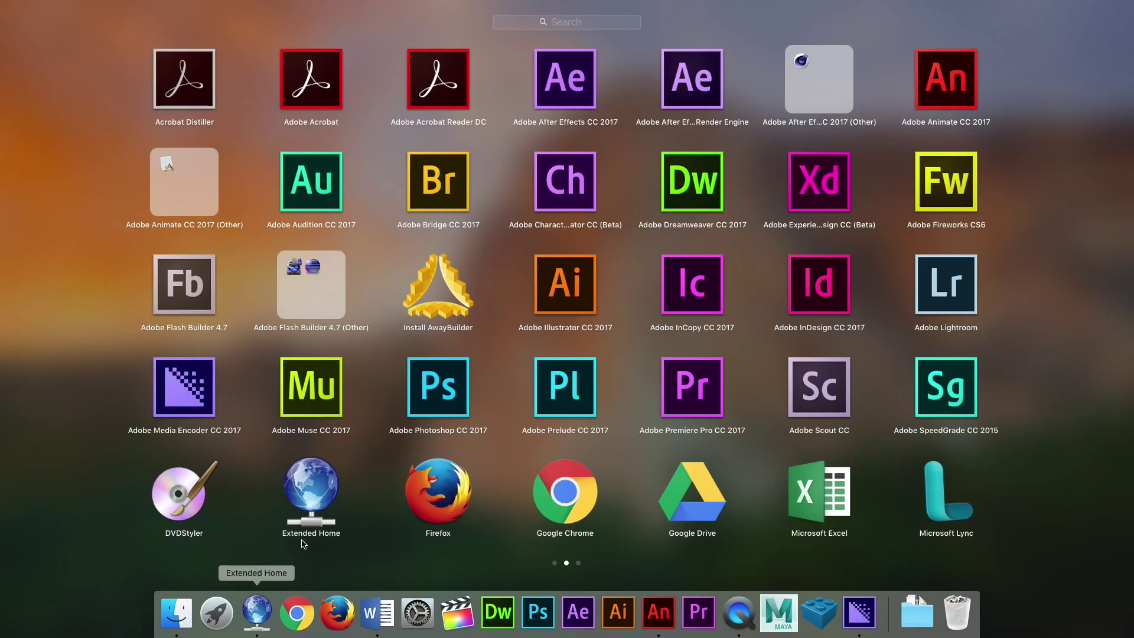
{"action": "left_click", "coordinate": [308, 494]}
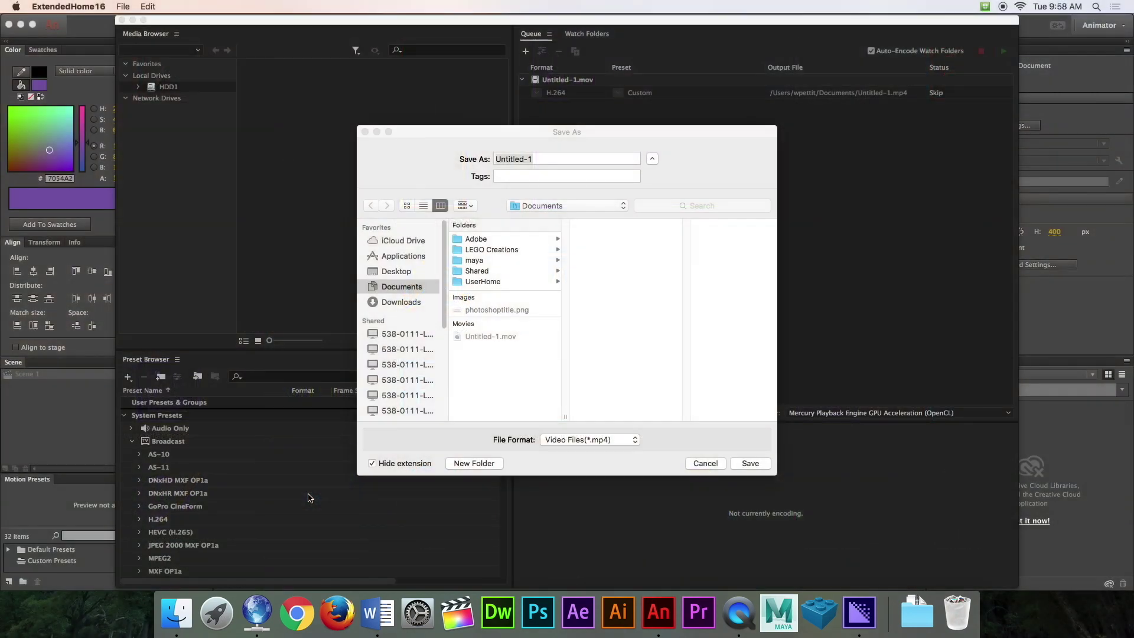
{"action": "left_click", "coordinate": [330, 515]}
{"action": "type", "text": "Squi"}
{"action": "type", "text": "ggle Animat"}
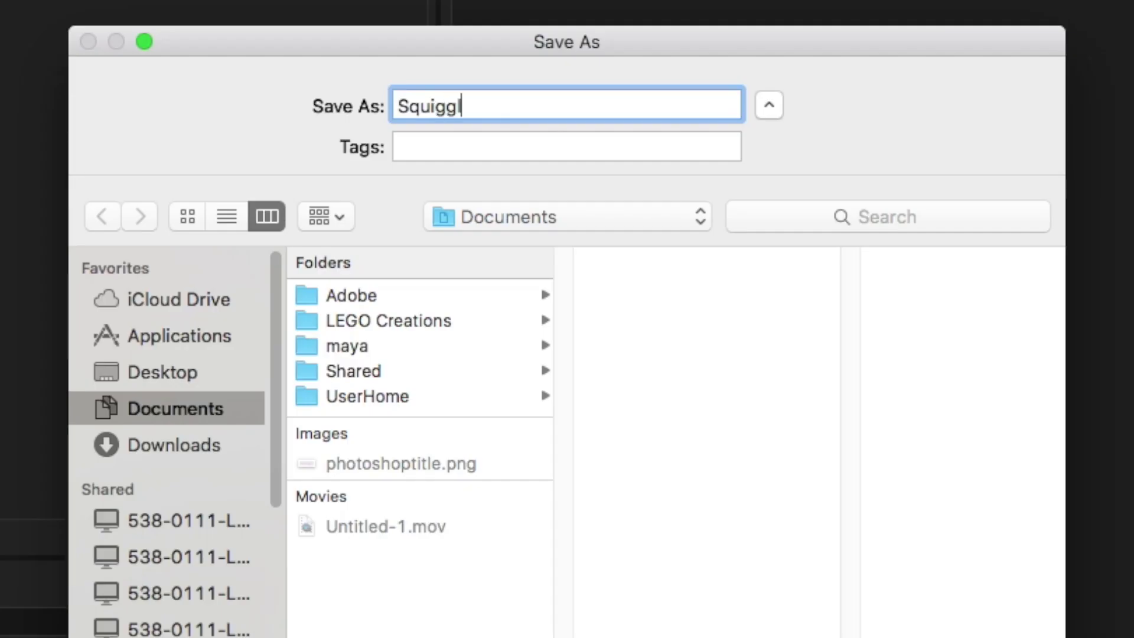
{"action": "type", "text": "ion"}
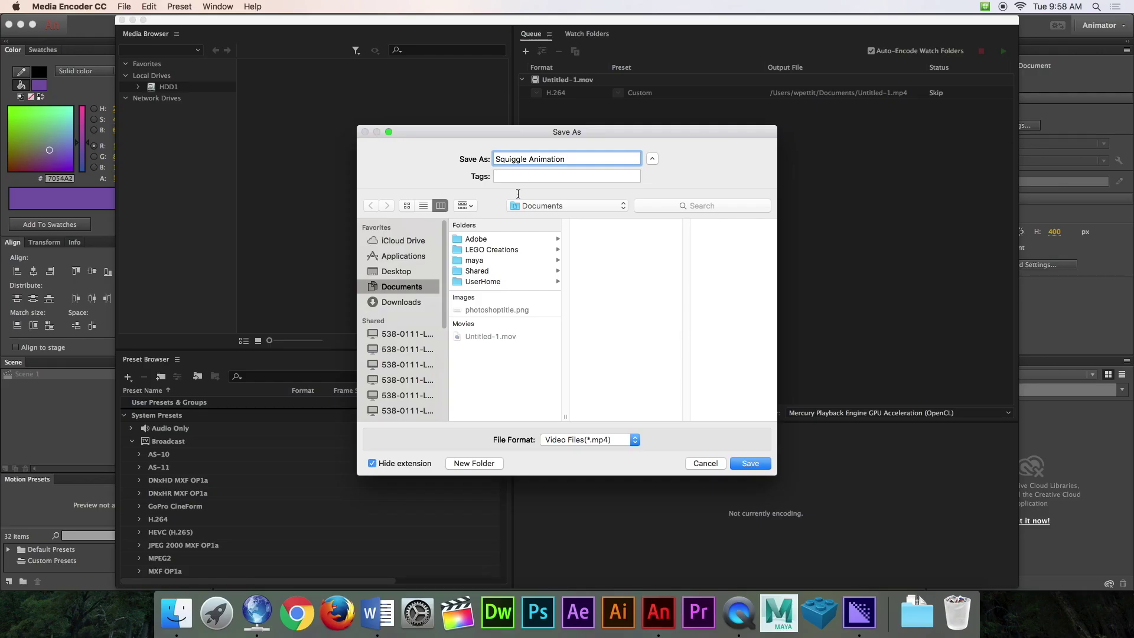
{"action": "left_click", "coordinate": [487, 282]}
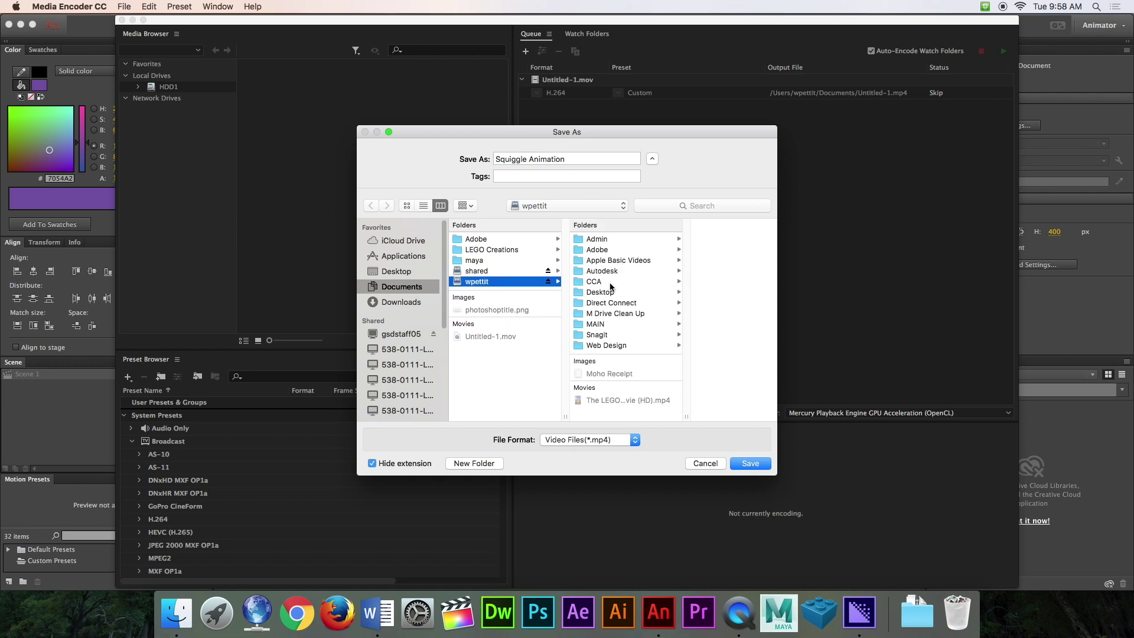
{"action": "left_click", "coordinate": [596, 281]}
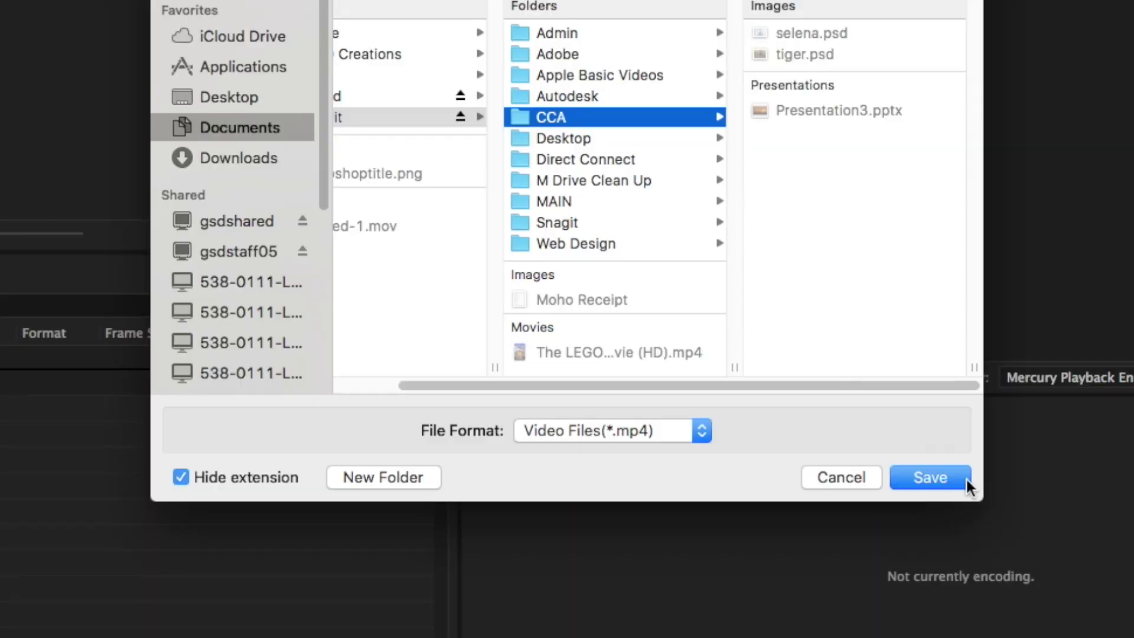
{"action": "left_click", "coordinate": [935, 476]}
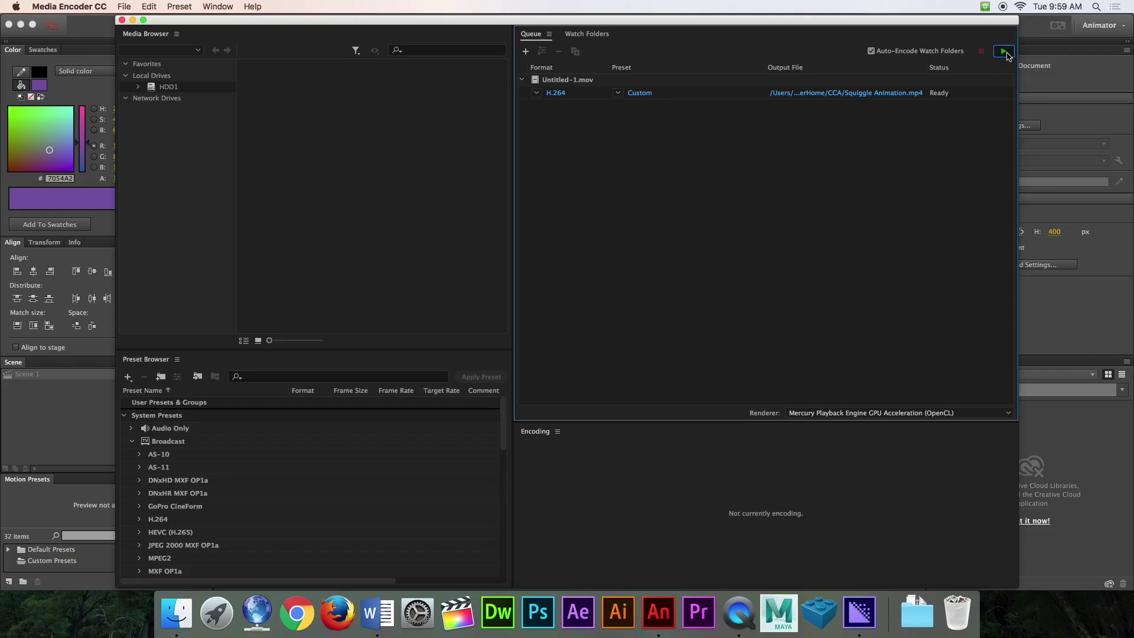
Run the queue until Squiggle Animation.mp4 shows Done, then quit Adobe Media Encoder.
{"action": "left_click", "coordinate": [1033, 120]}
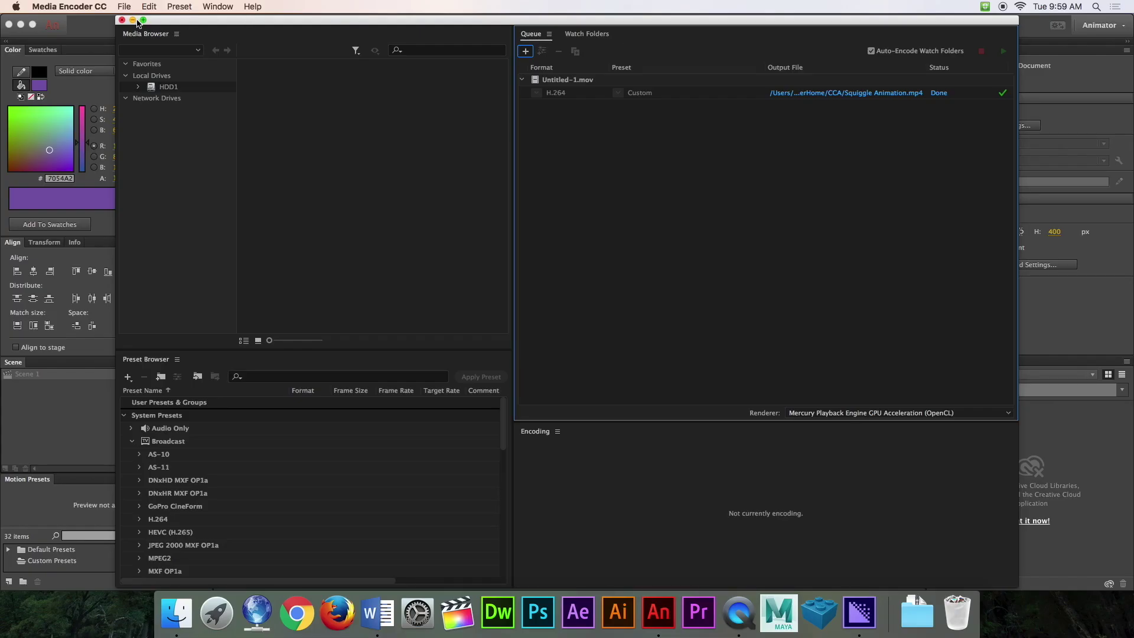
{"action": "left_click", "coordinate": [69, 7]}
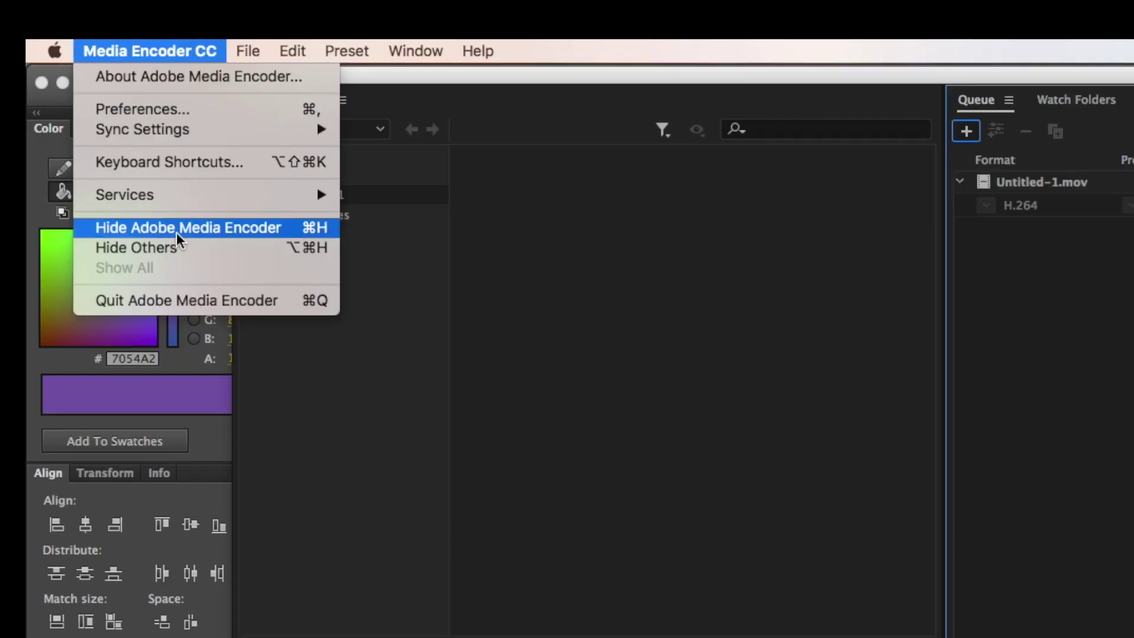
{"action": "left_click", "coordinate": [179, 302]}
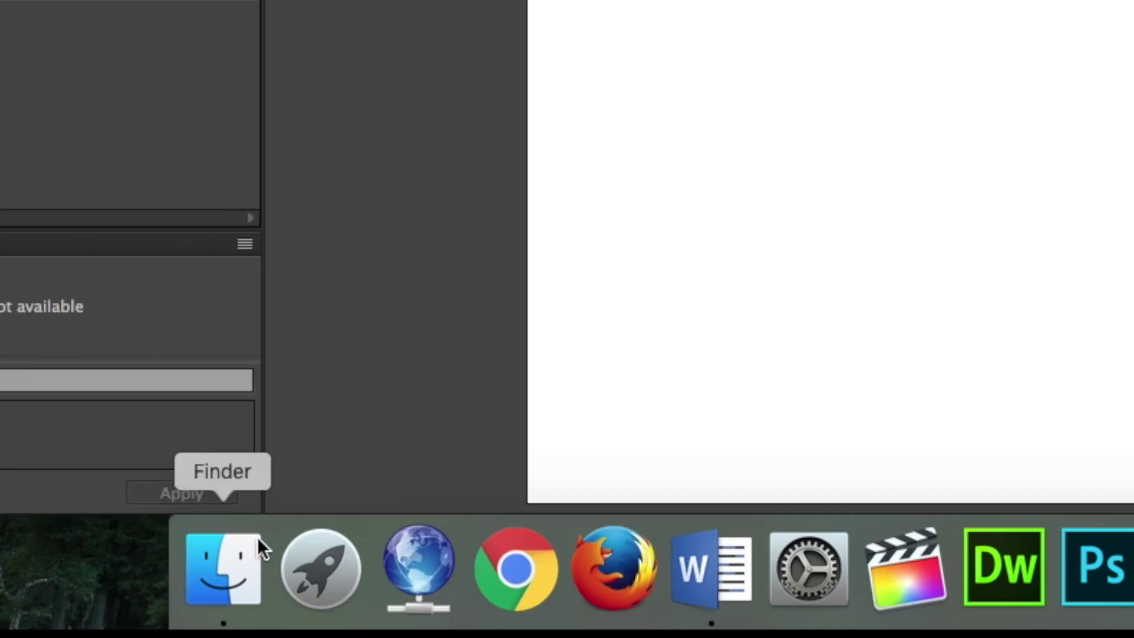
In Finder, browse to Documents > home volume > CCA folder.
{"action": "left_click", "coordinate": [200, 615]}
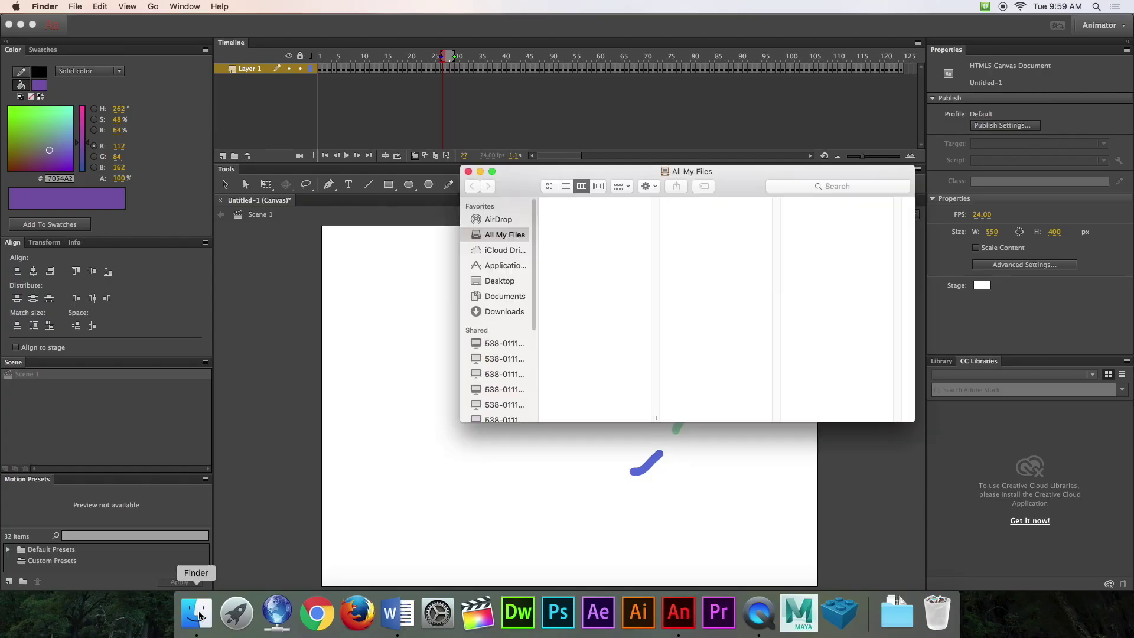
{"action": "left_click", "coordinate": [503, 299]}
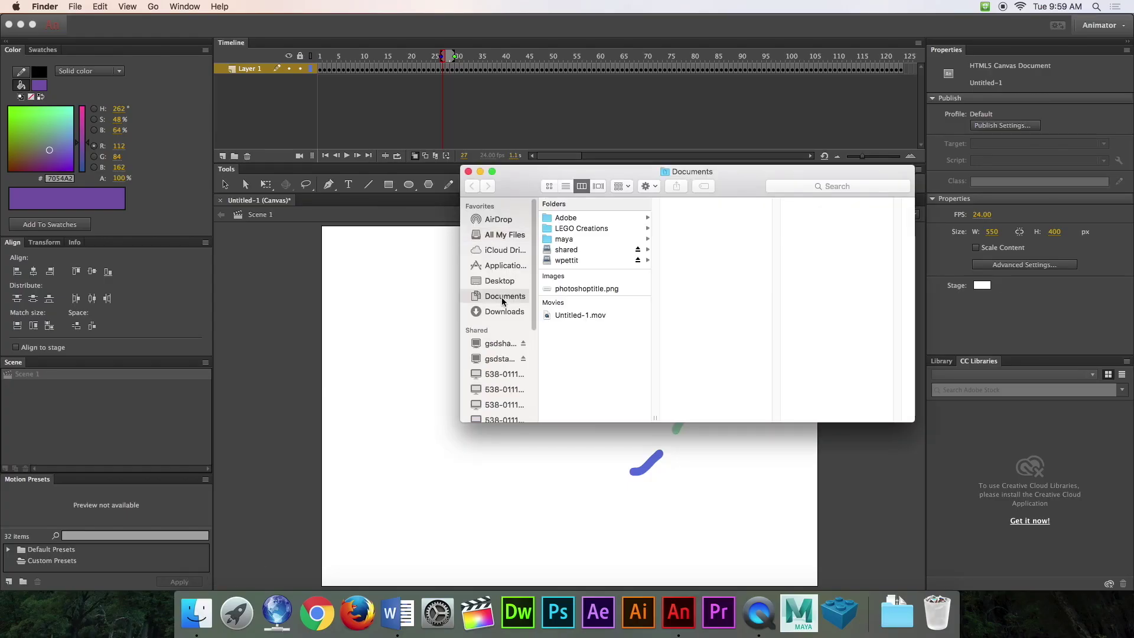
{"action": "left_click", "coordinate": [568, 261]}
{"action": "left_click", "coordinate": [682, 261]}
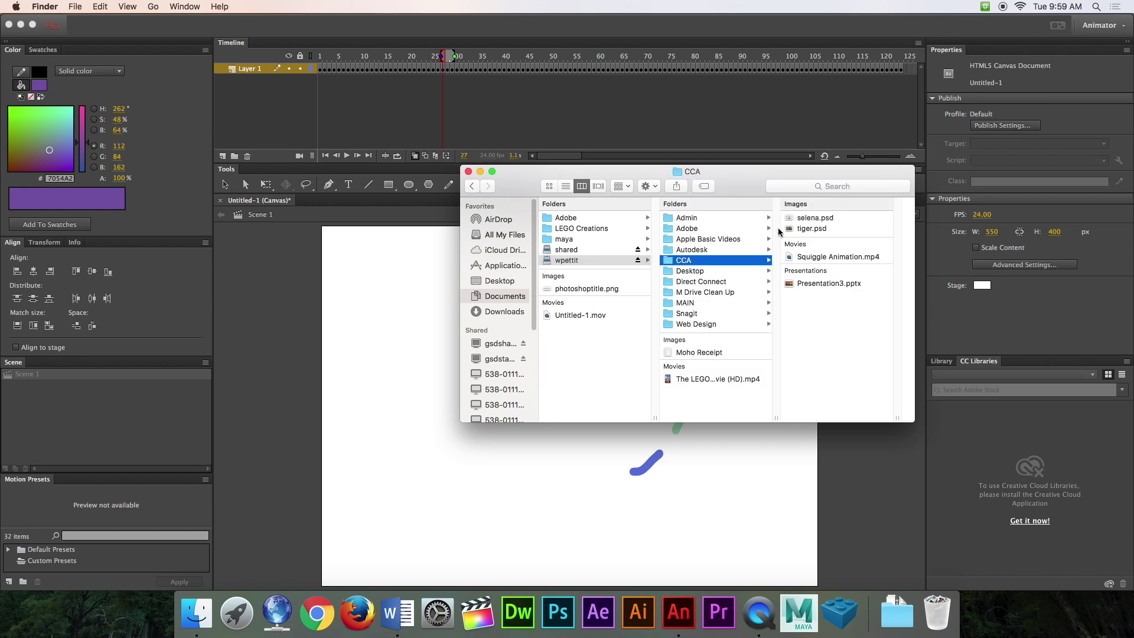
Preview Squiggle Animation.mp4 playing in Quick Look, then close the preview.
{"action": "left_click", "coordinate": [820, 258]}
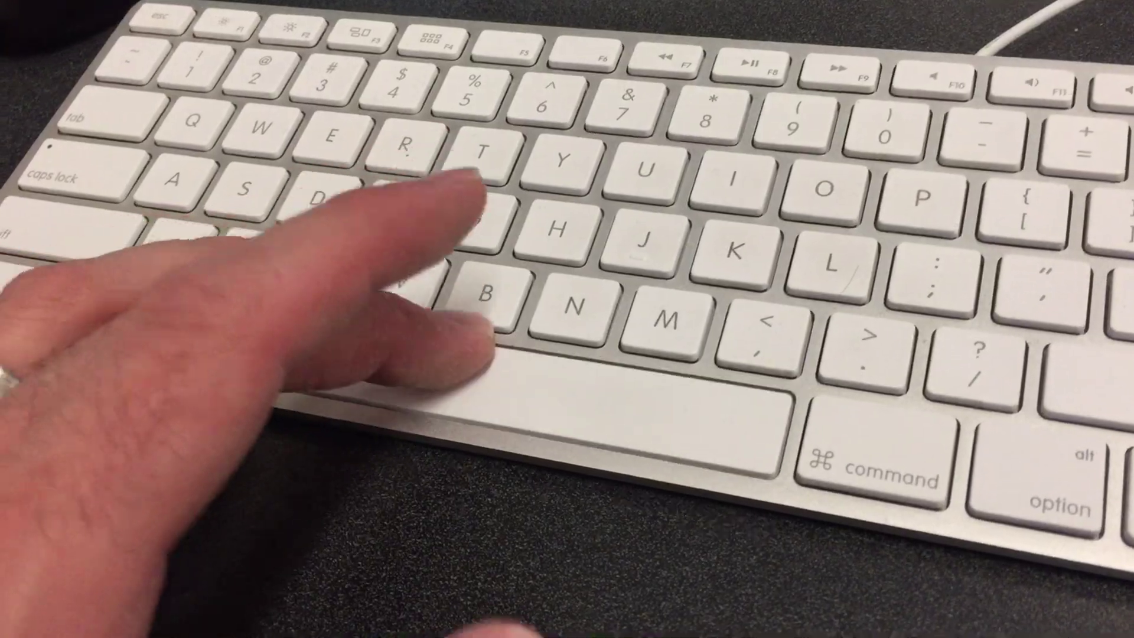
{"action": "key", "text": "space"}
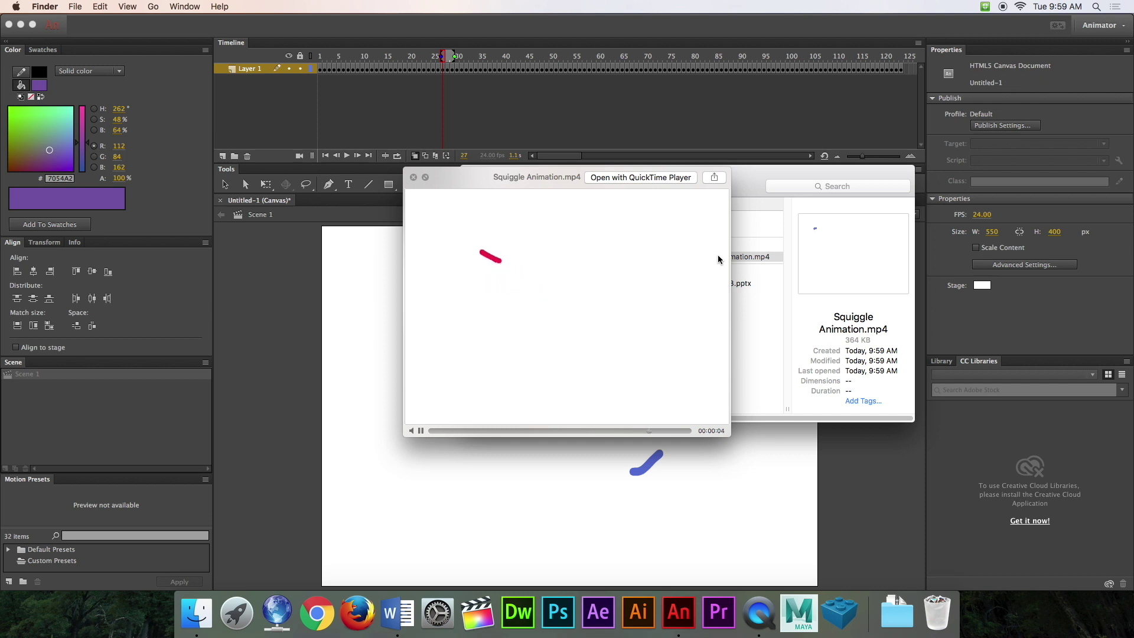
{"action": "key", "text": "space"}
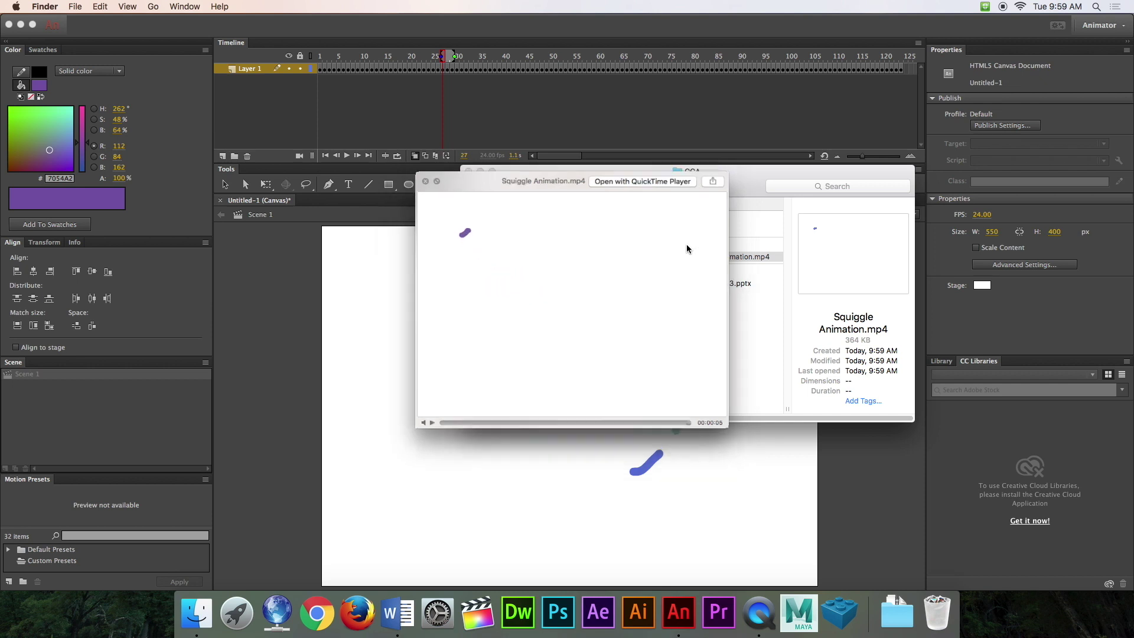